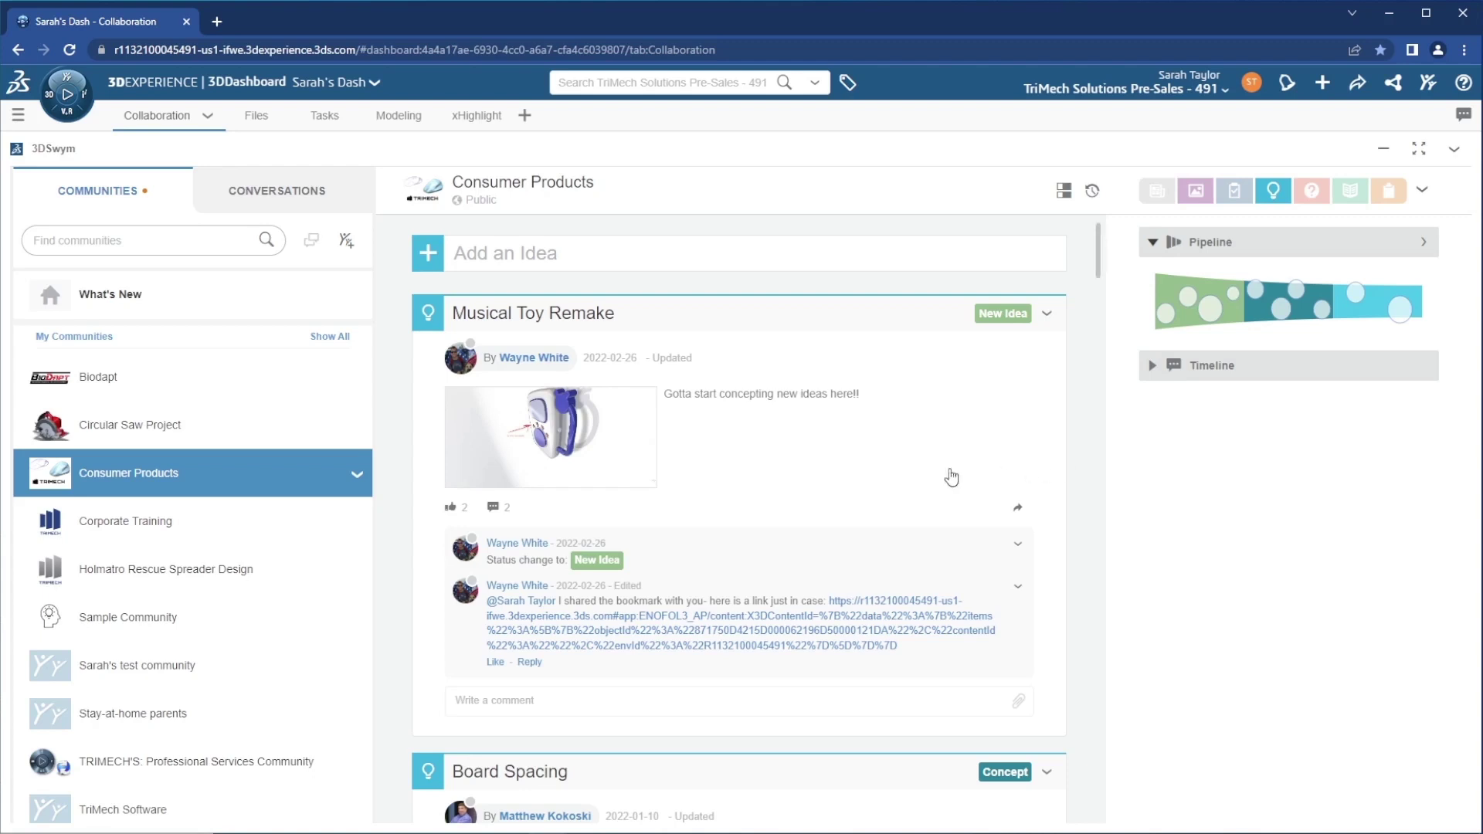
Expand the Consumer Products Pipeline panel to list all 14 ideas with their statuses
left_click(425, 321)
left_click_drag(1099, 256, 1097, 299)
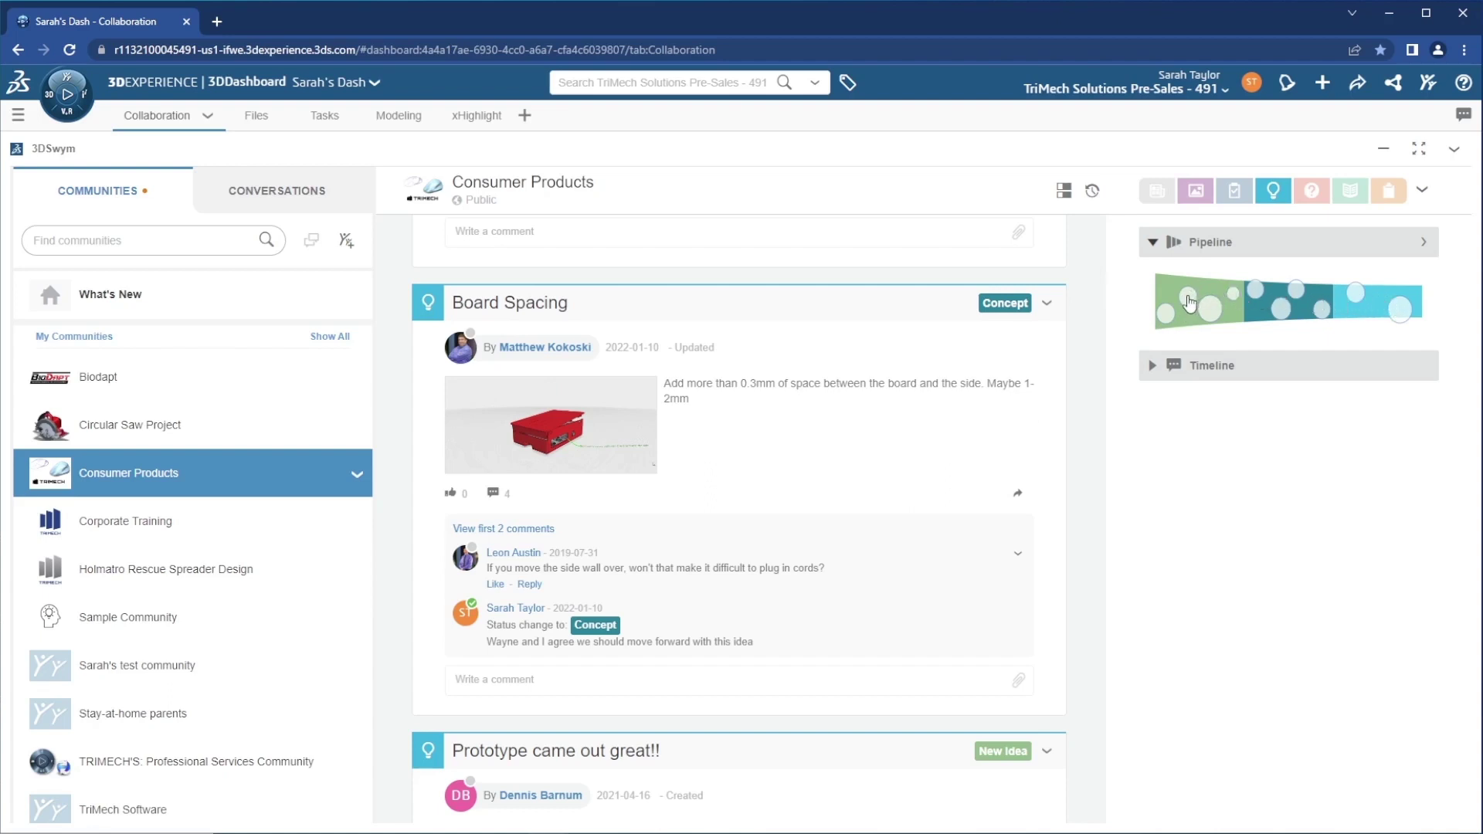
mouse_move(1188, 301)
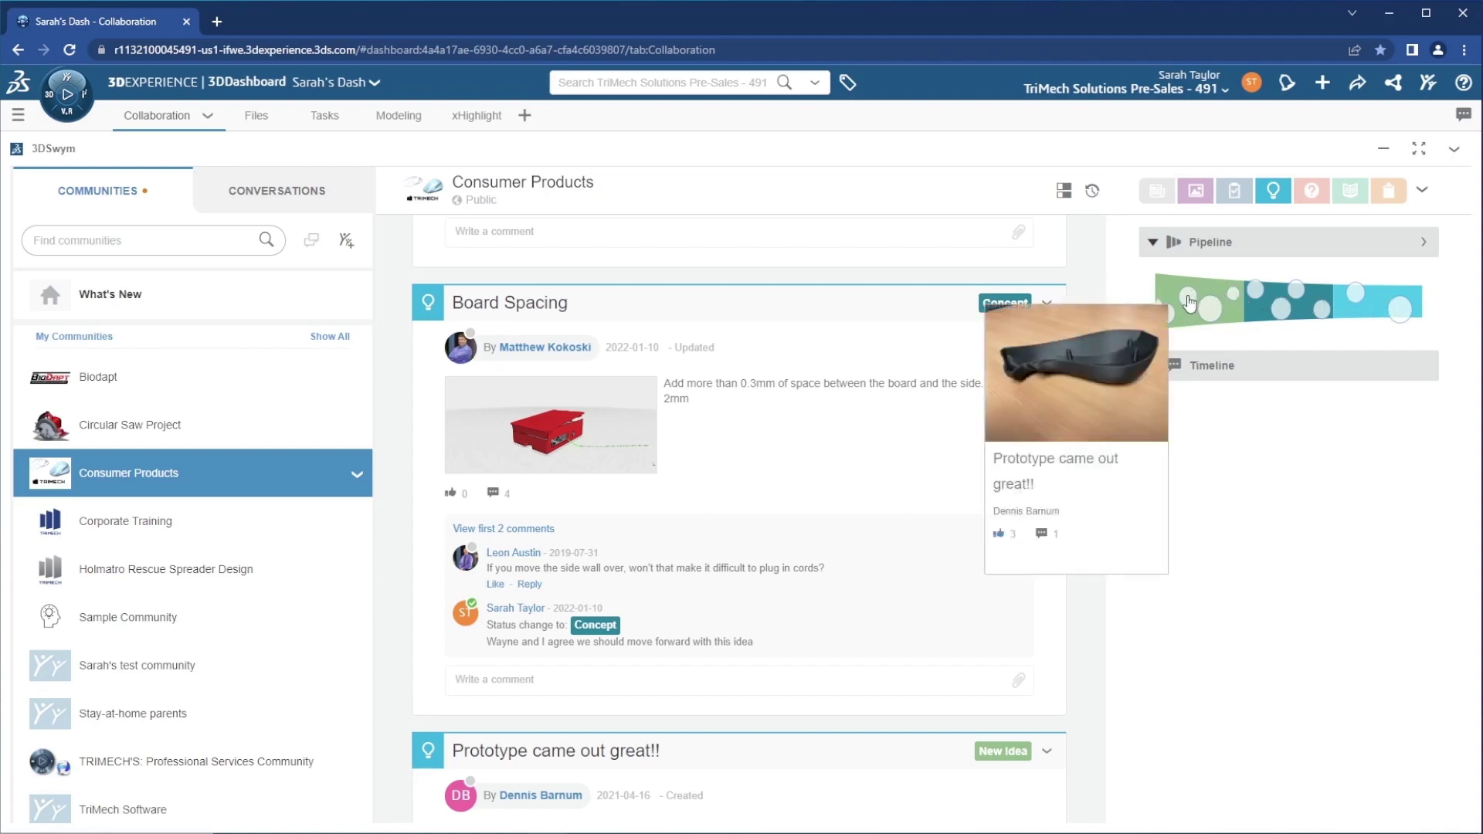
left_click(1275, 197)
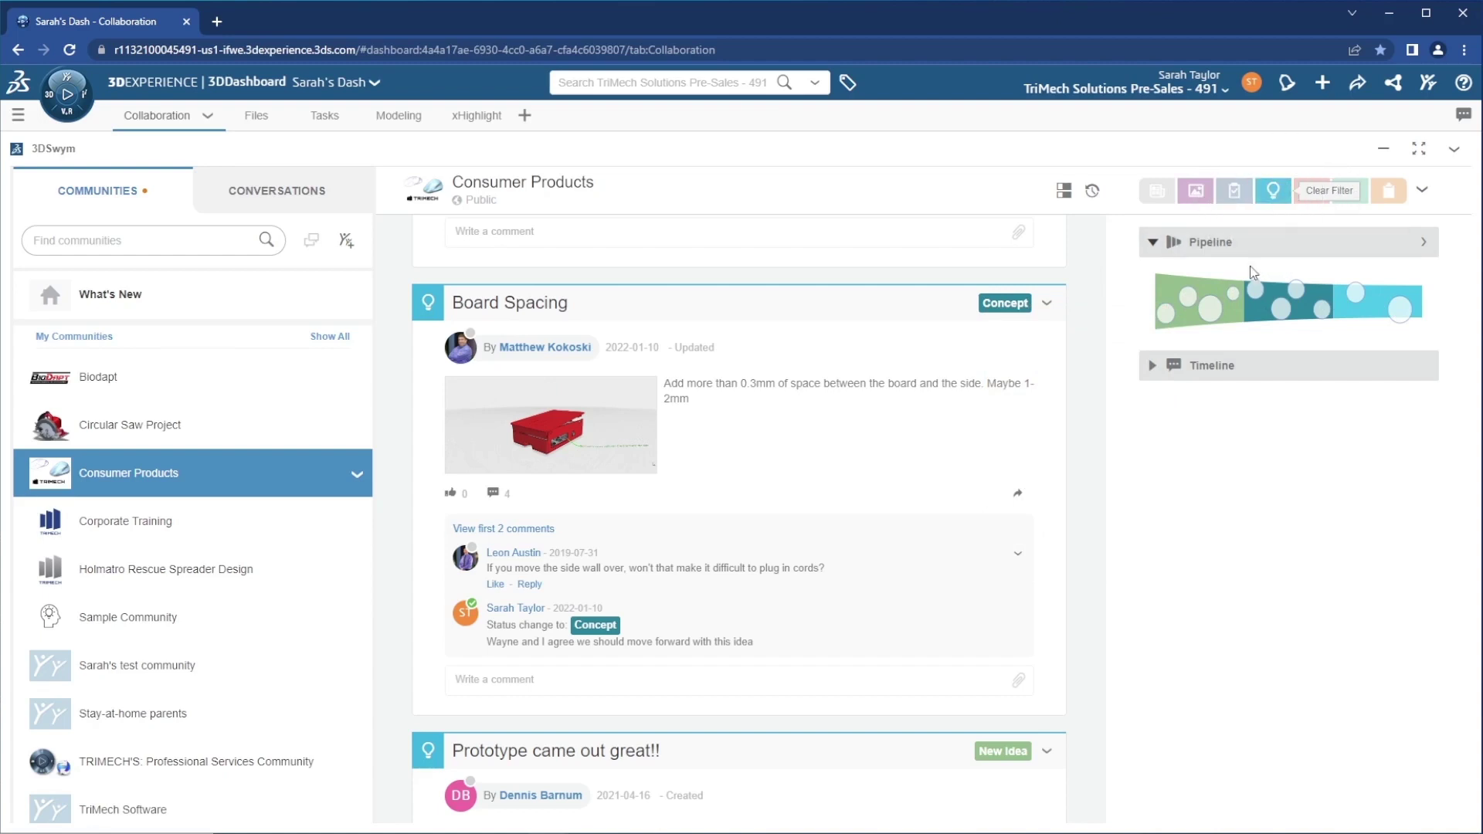
mouse_move(1207, 311)
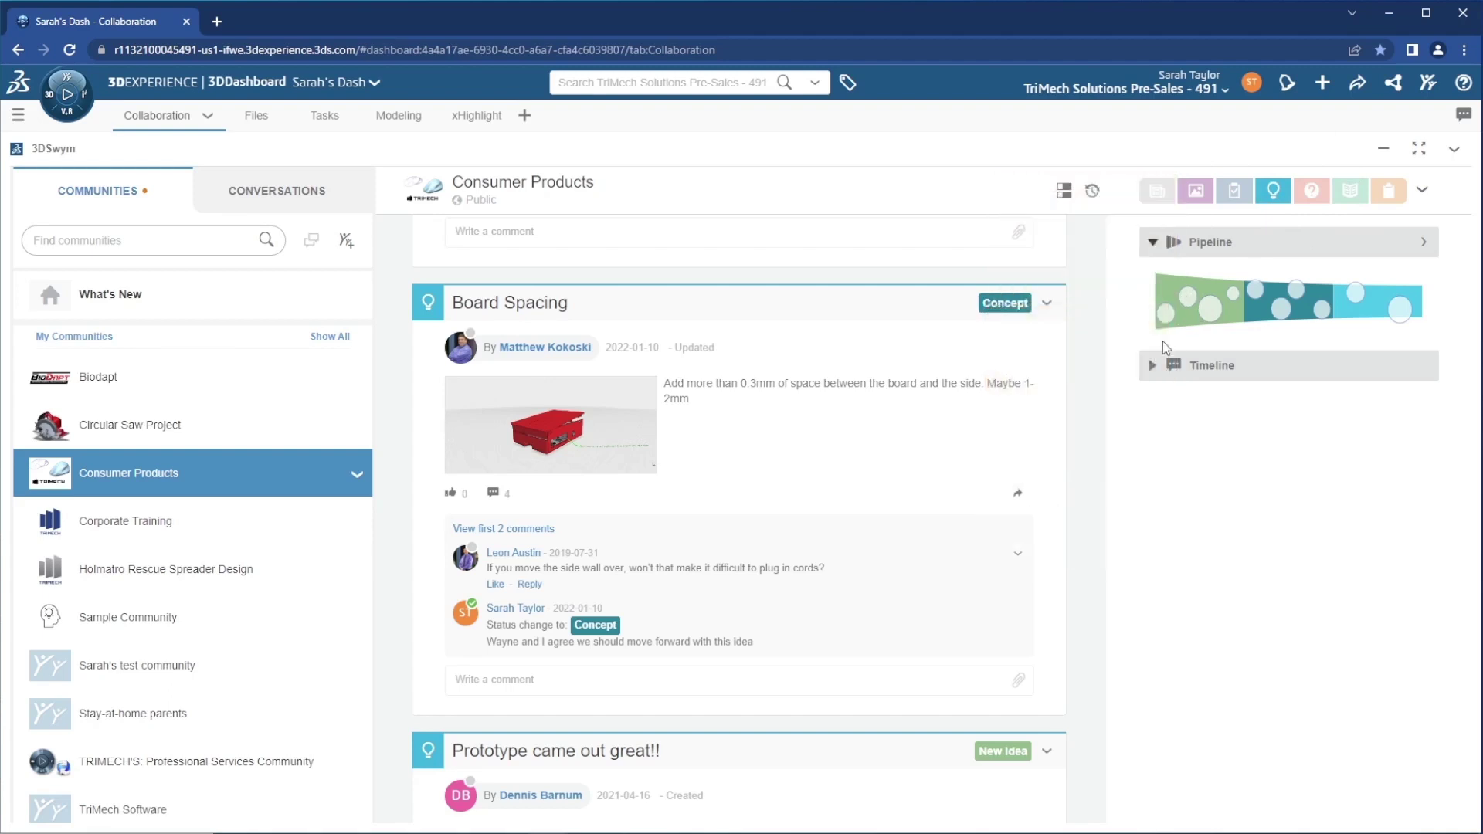
mouse_move(1290, 327)
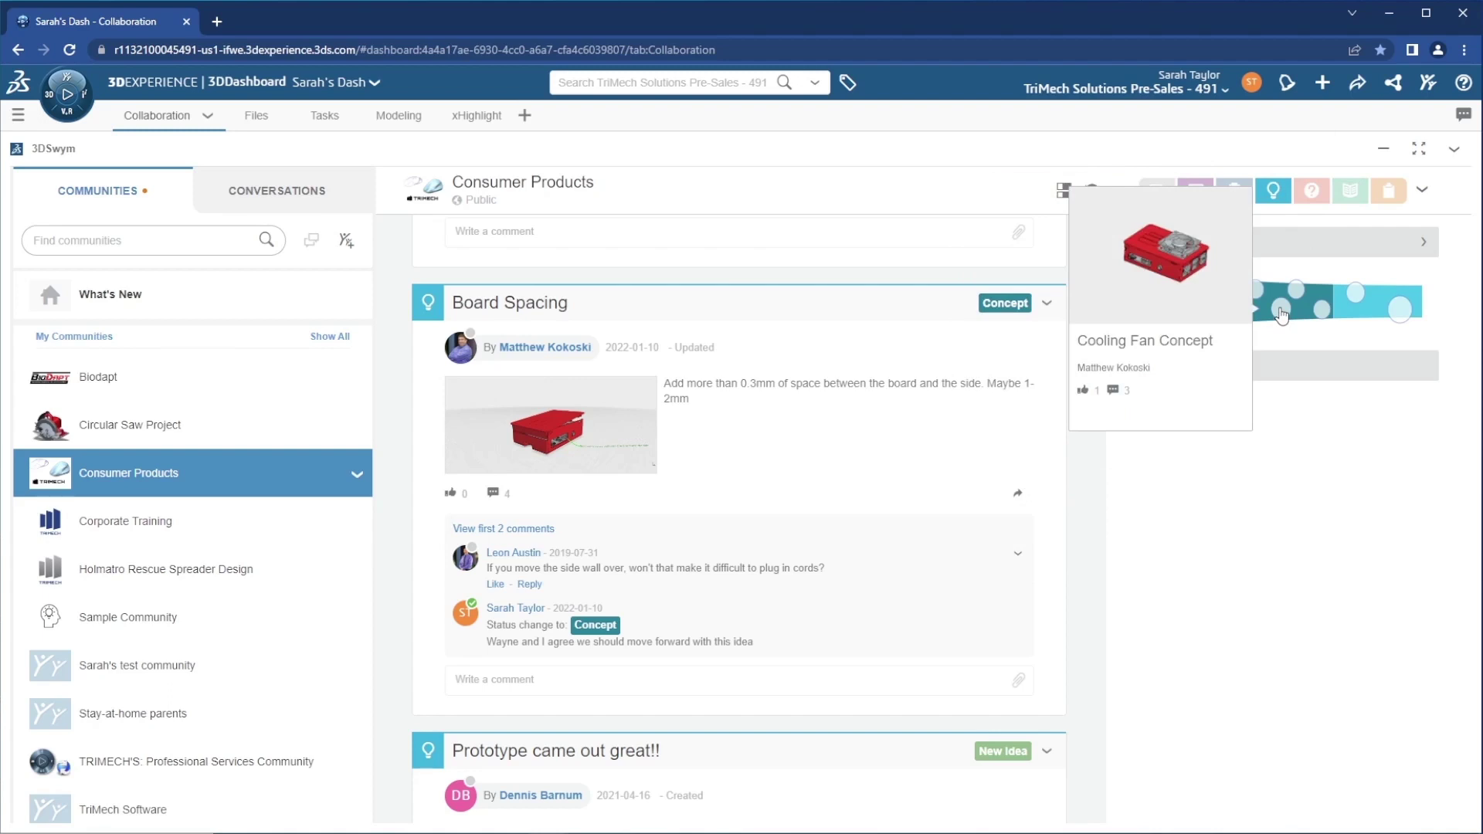
Open the full Ideas pipeline and scroll through its New Idea, Concept and Project Plan entries
left_click(1425, 244)
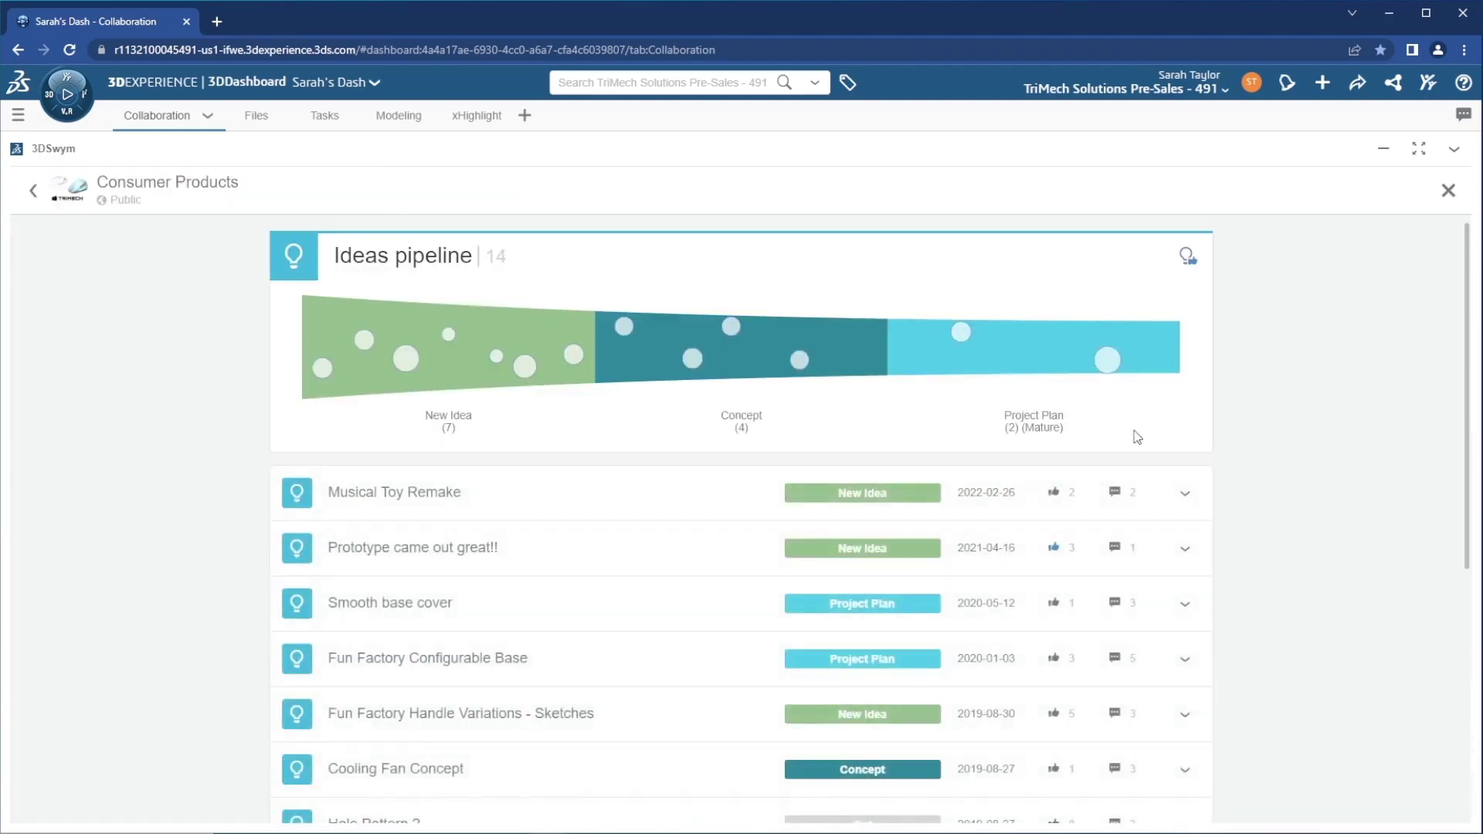
scroll(927, 463, "down", 5)
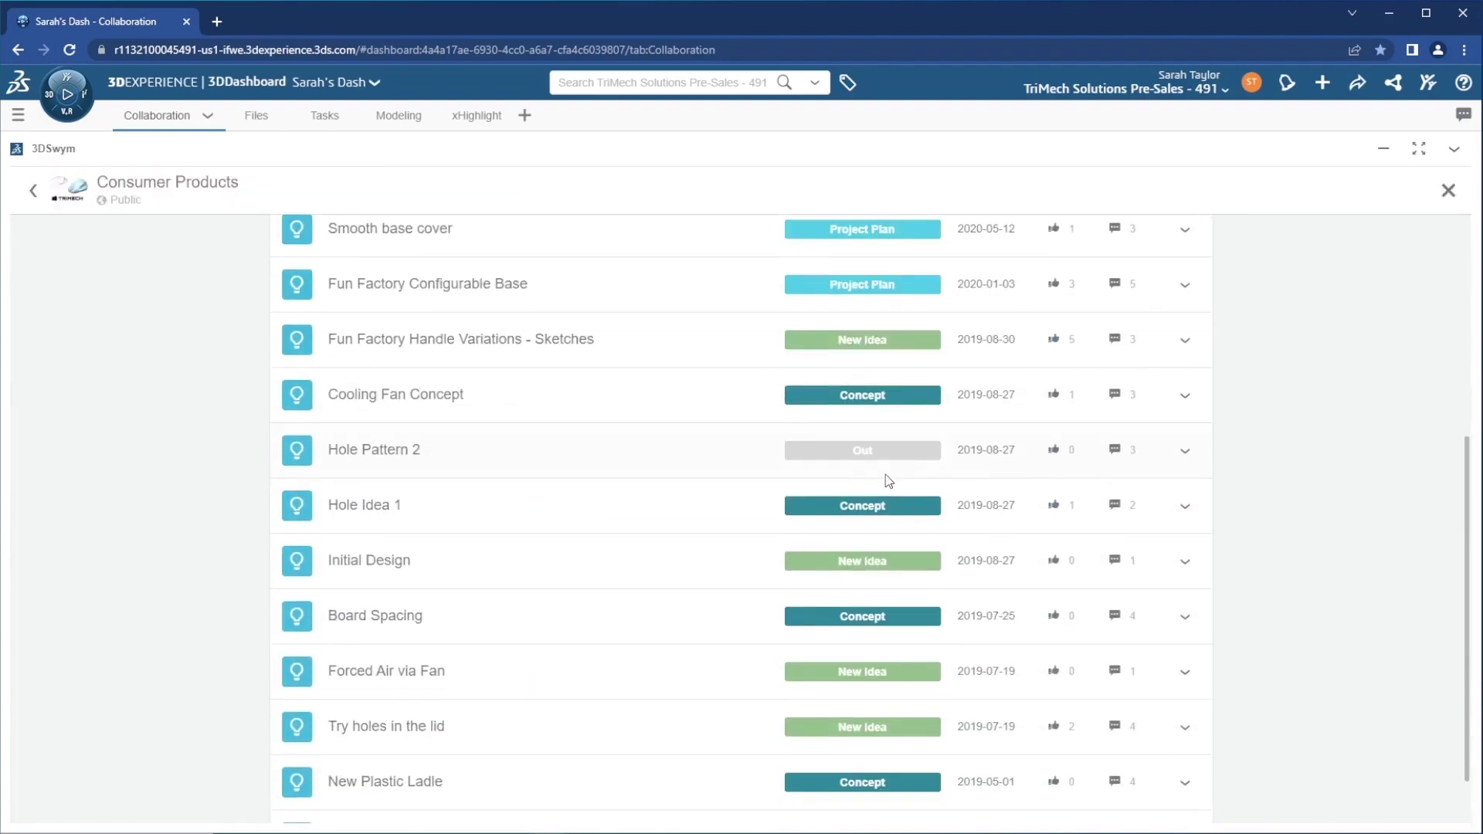
scroll(744, 520, "down", 1)
scroll(740, 519, "up", 3)
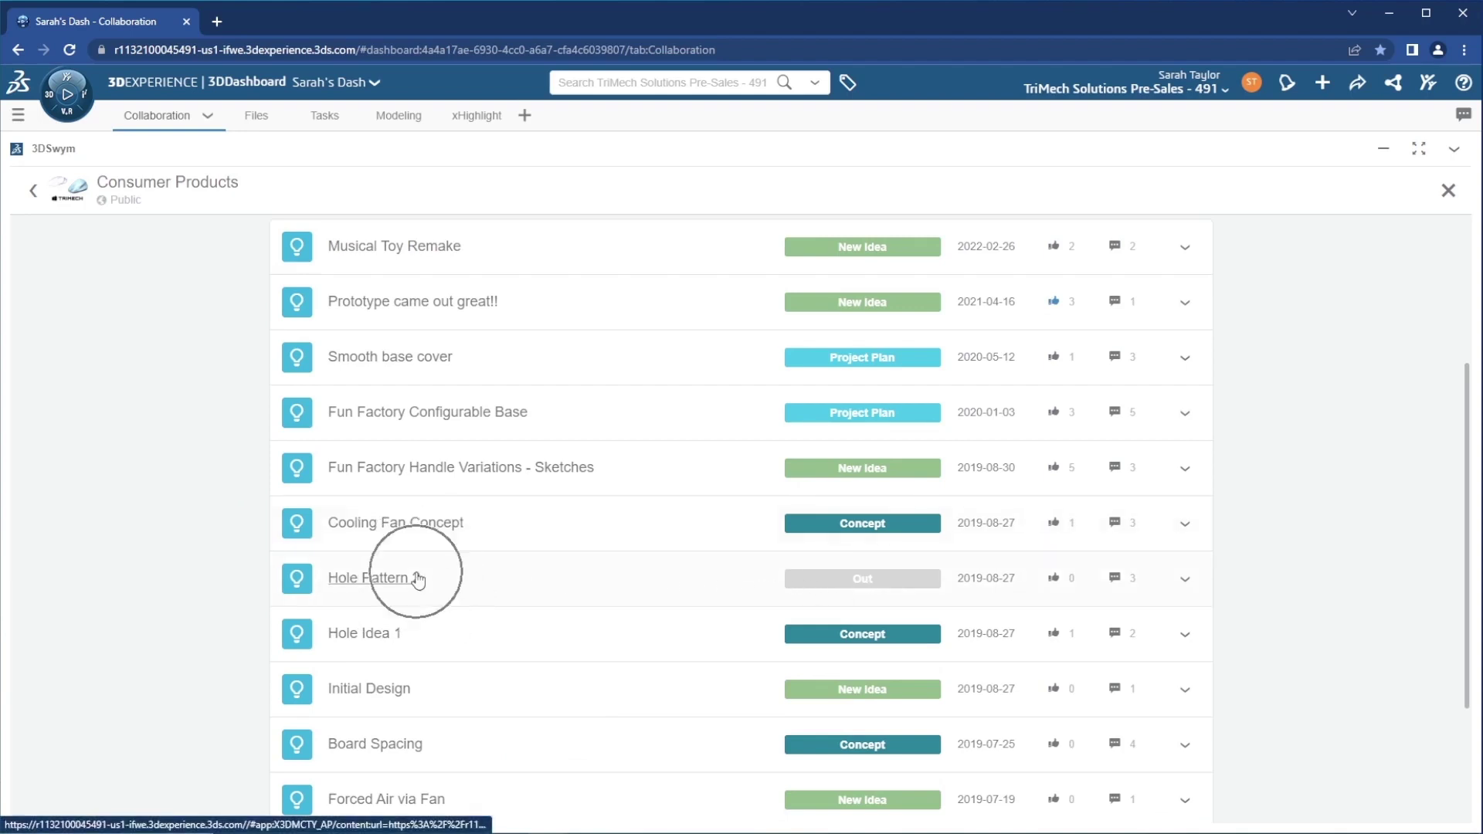
scroll(857, 579, "up", 4)
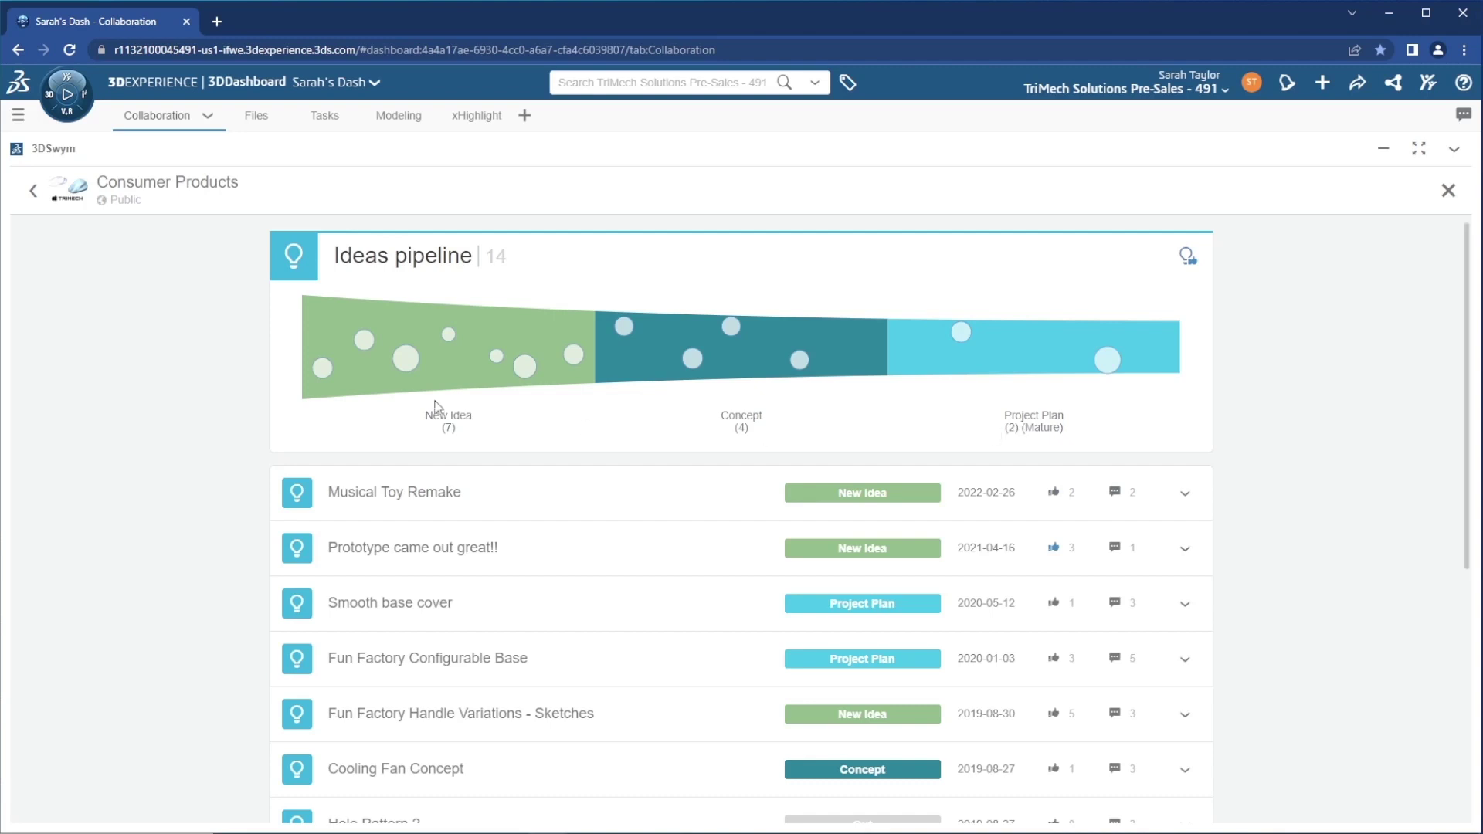
Return to the feed, switch to Sample Community, and open its community settings
left_click(34, 191)
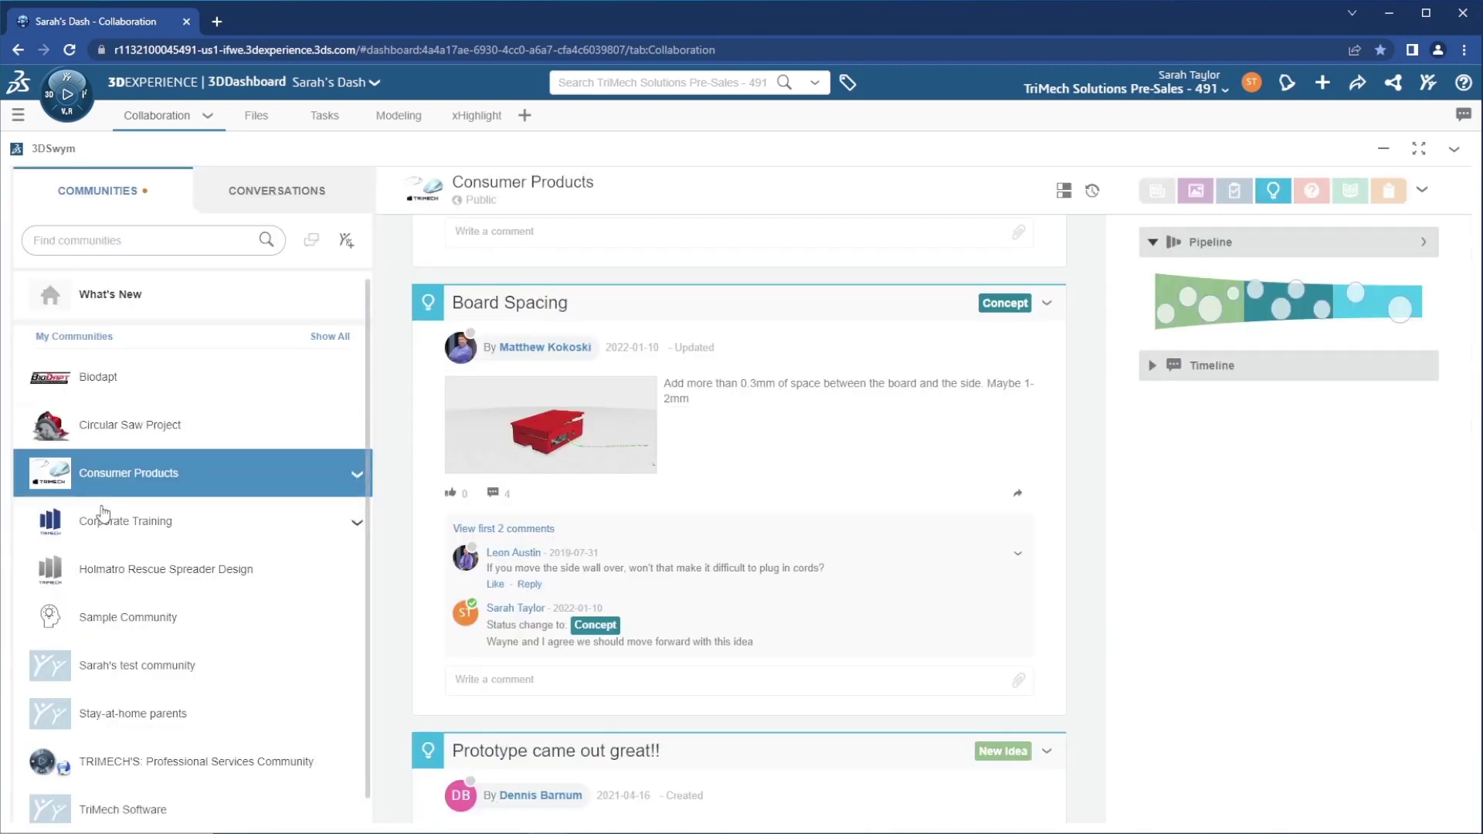
left_click(128, 617)
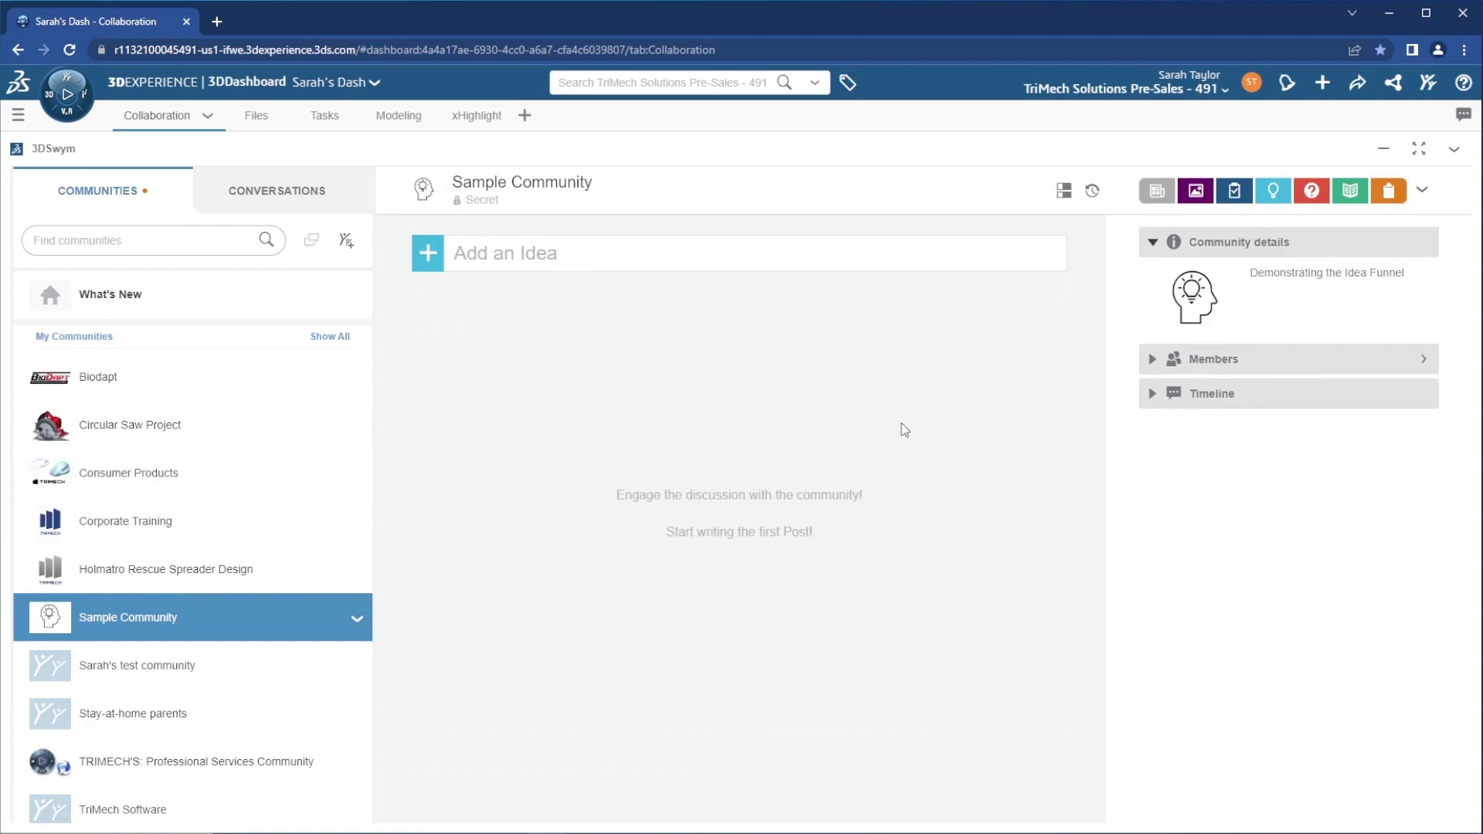
left_click(1421, 191)
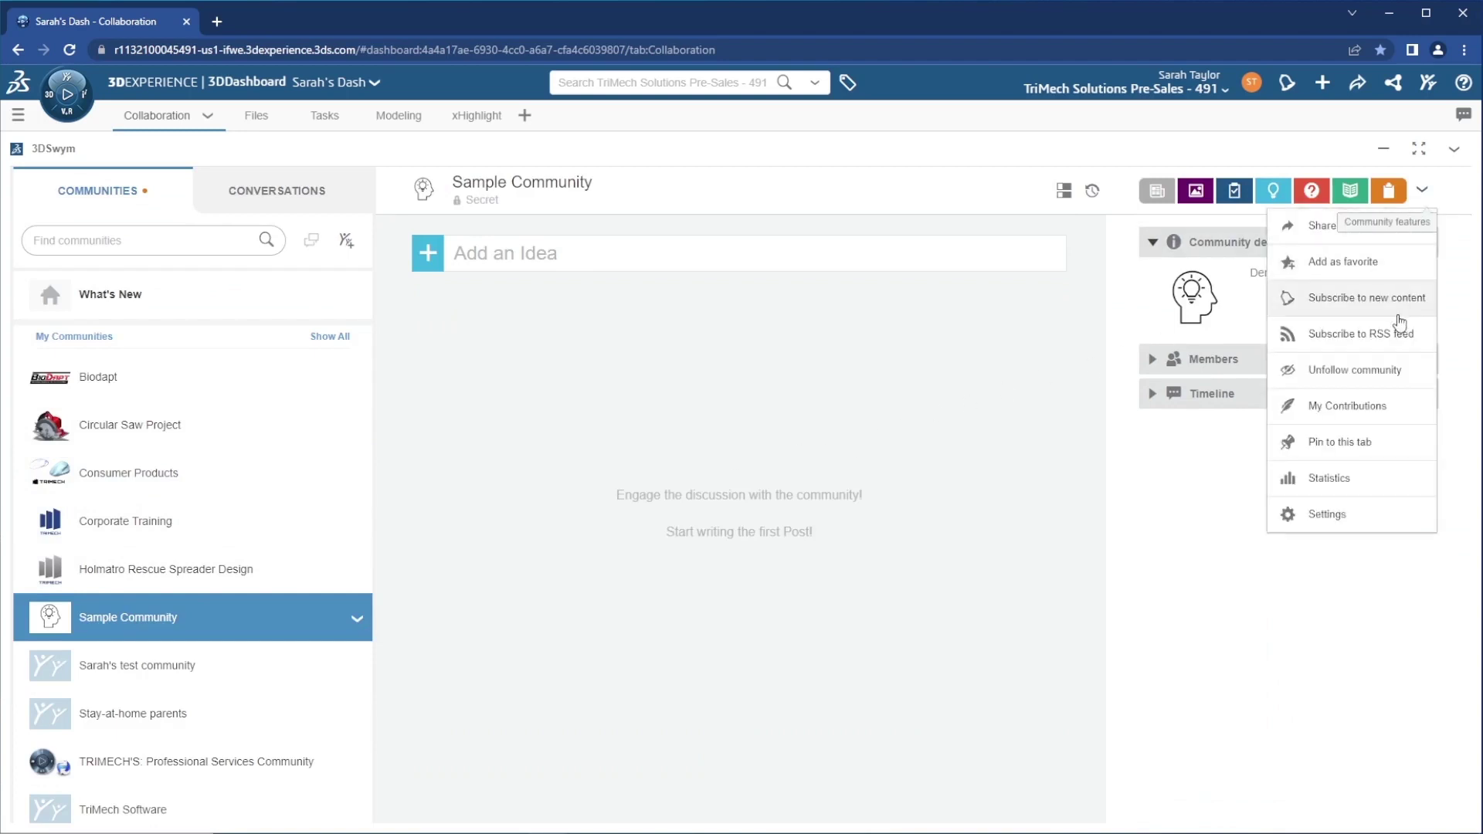
left_click(1326, 514)
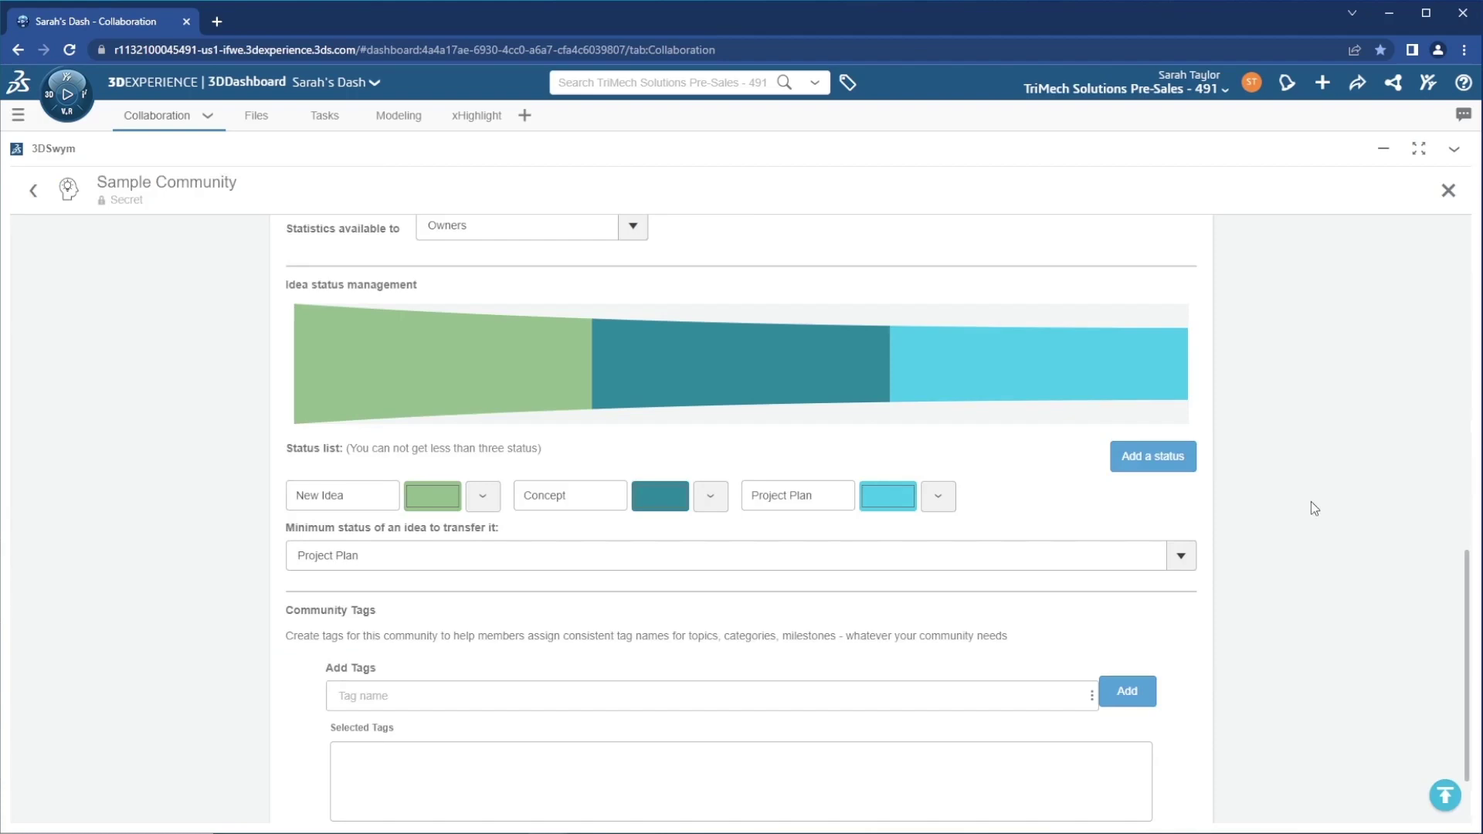
scroll(1347, 486, "up", 7)
scroll(1345, 489, "down", 7)
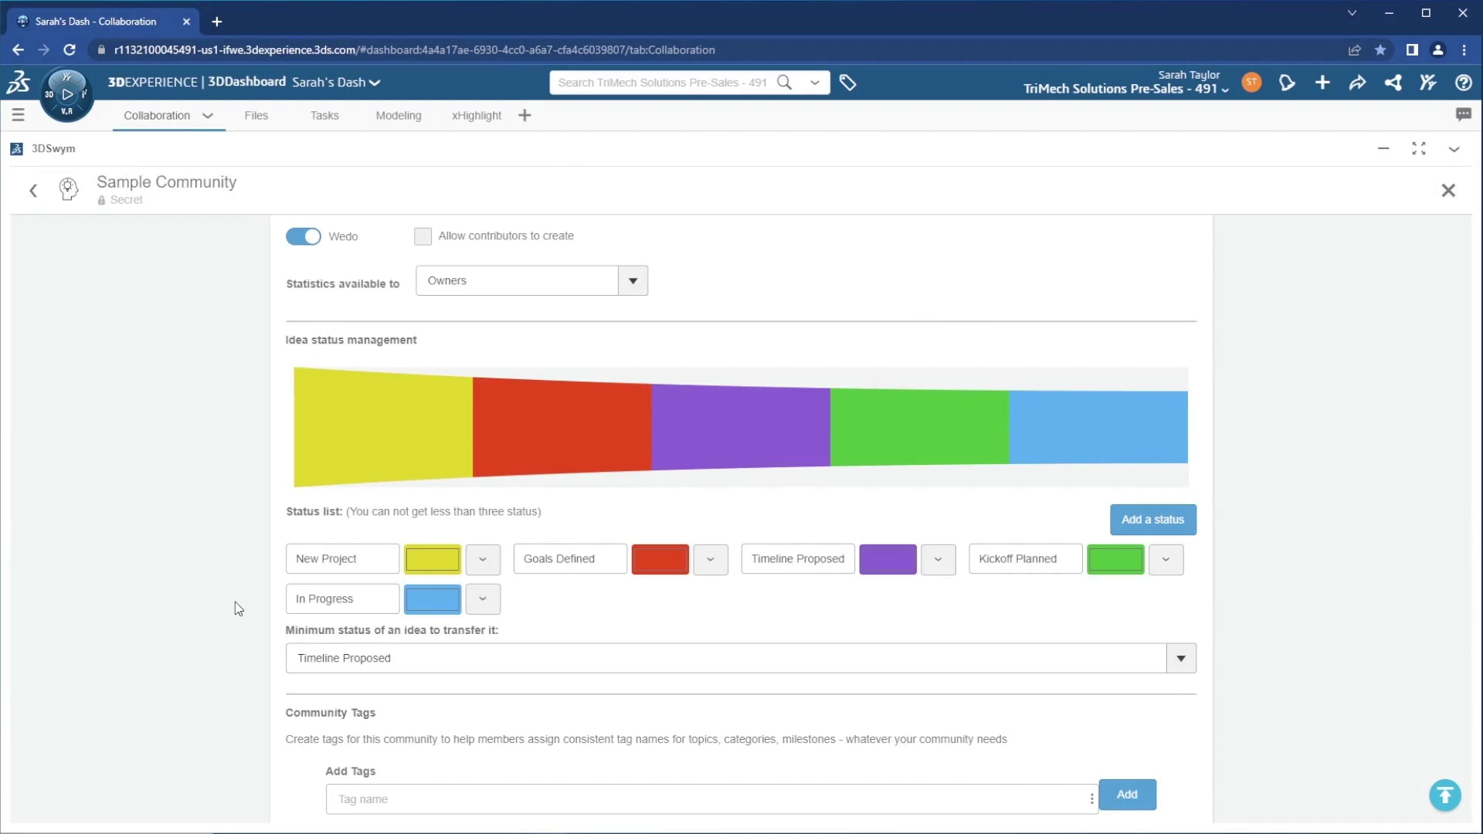
Turn off the Questions, Surveys, Wiki and Wedo community features
scroll(235, 600, "up", 5)
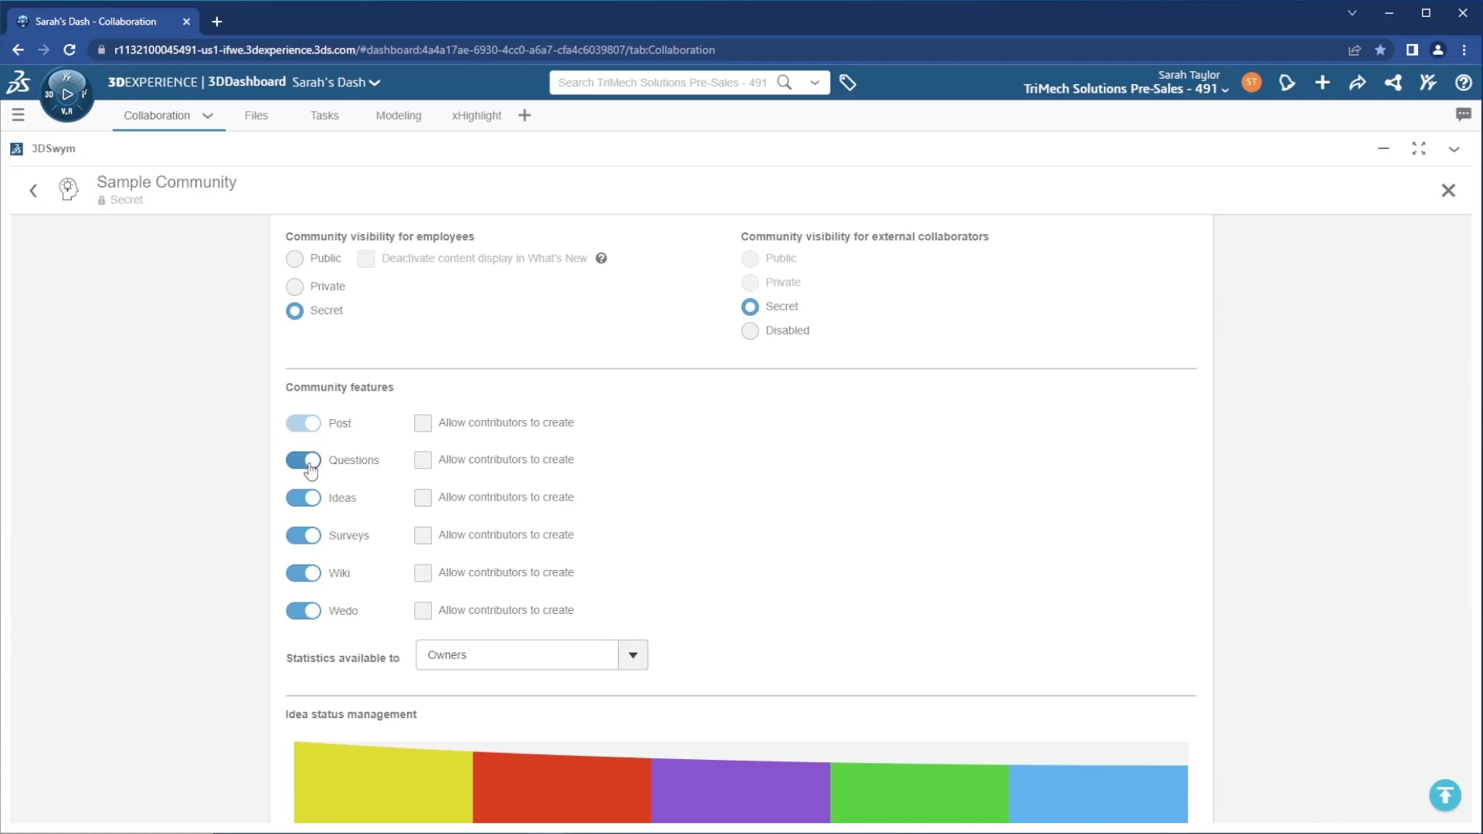
left_click(310, 463)
left_click(309, 537)
left_click(313, 575)
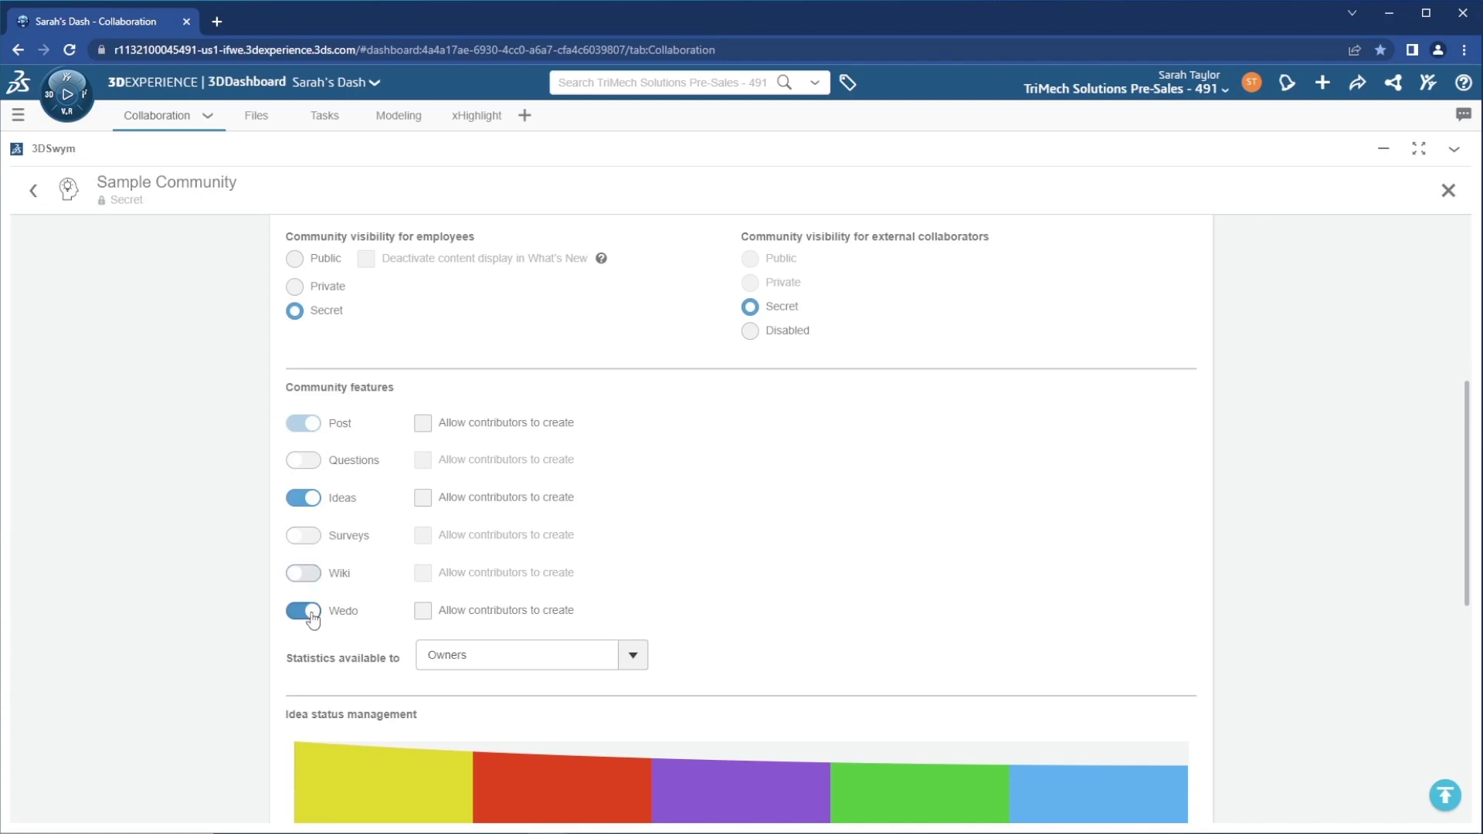
left_click(309, 611)
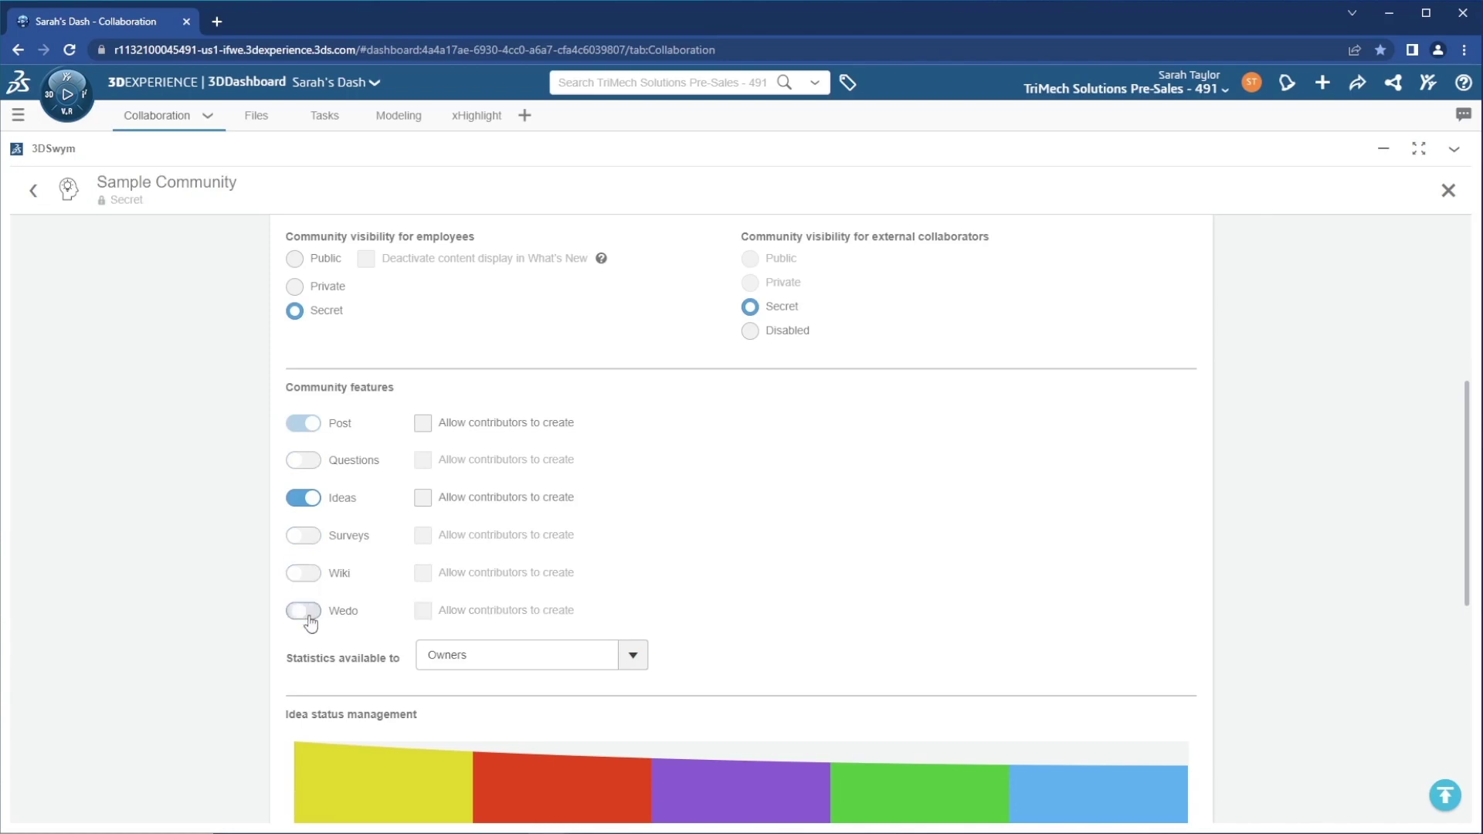
Allow contributors to create posts, apply the settings, and return to the community feed
left_click(418, 431)
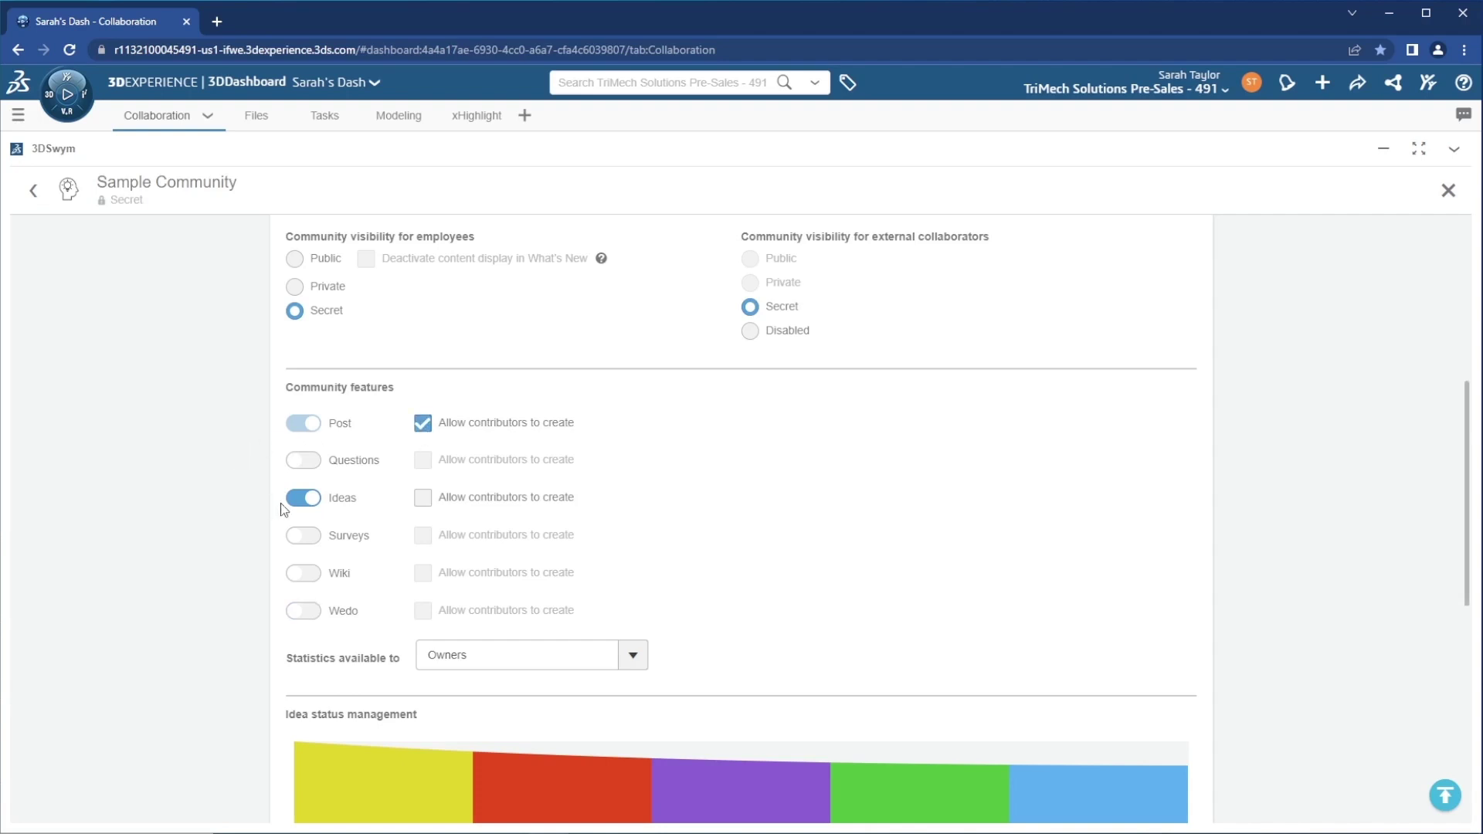
scroll(262, 528, "down", 7)
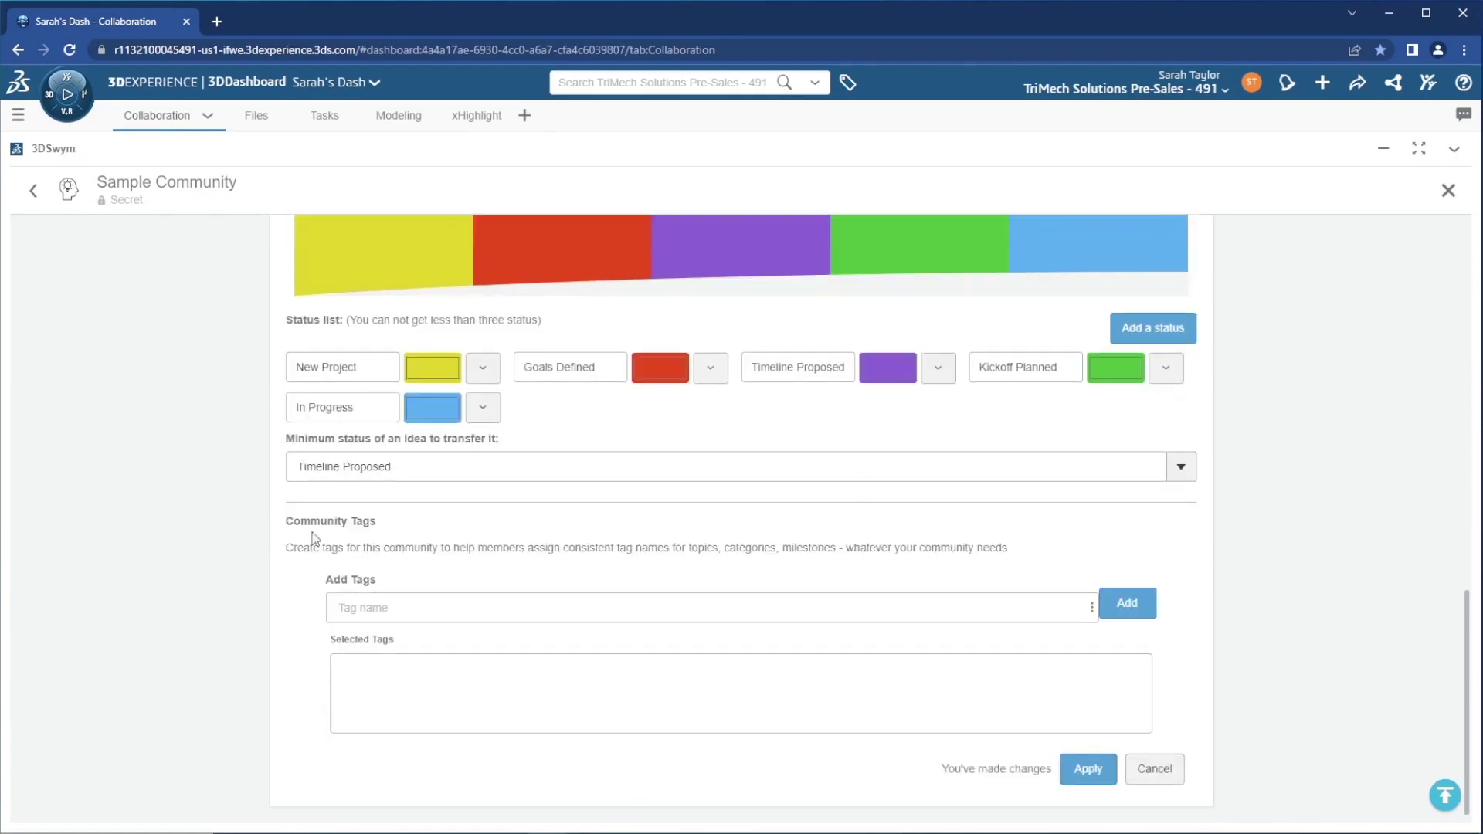
left_click(1100, 774)
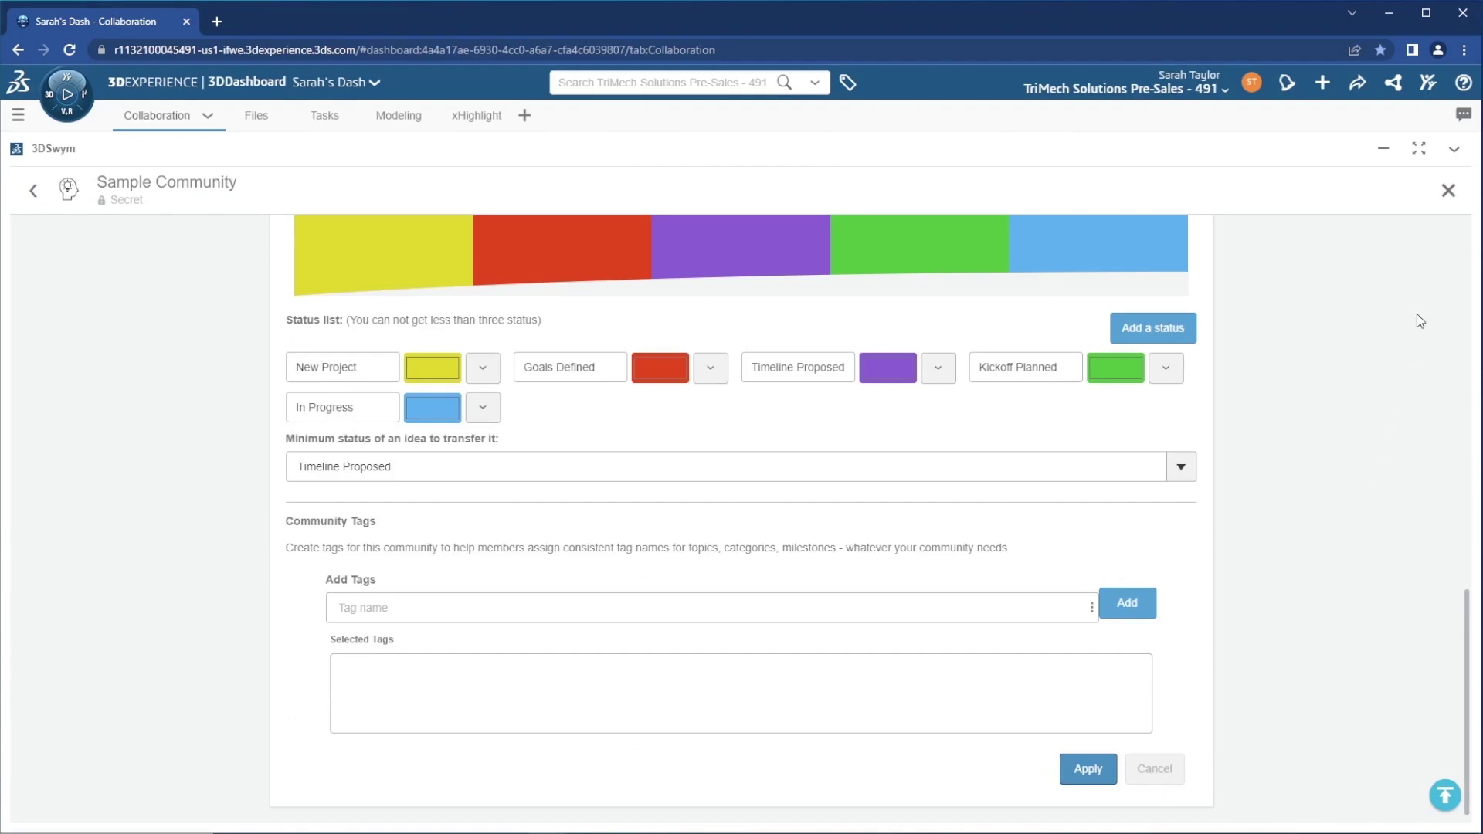
left_click(1447, 193)
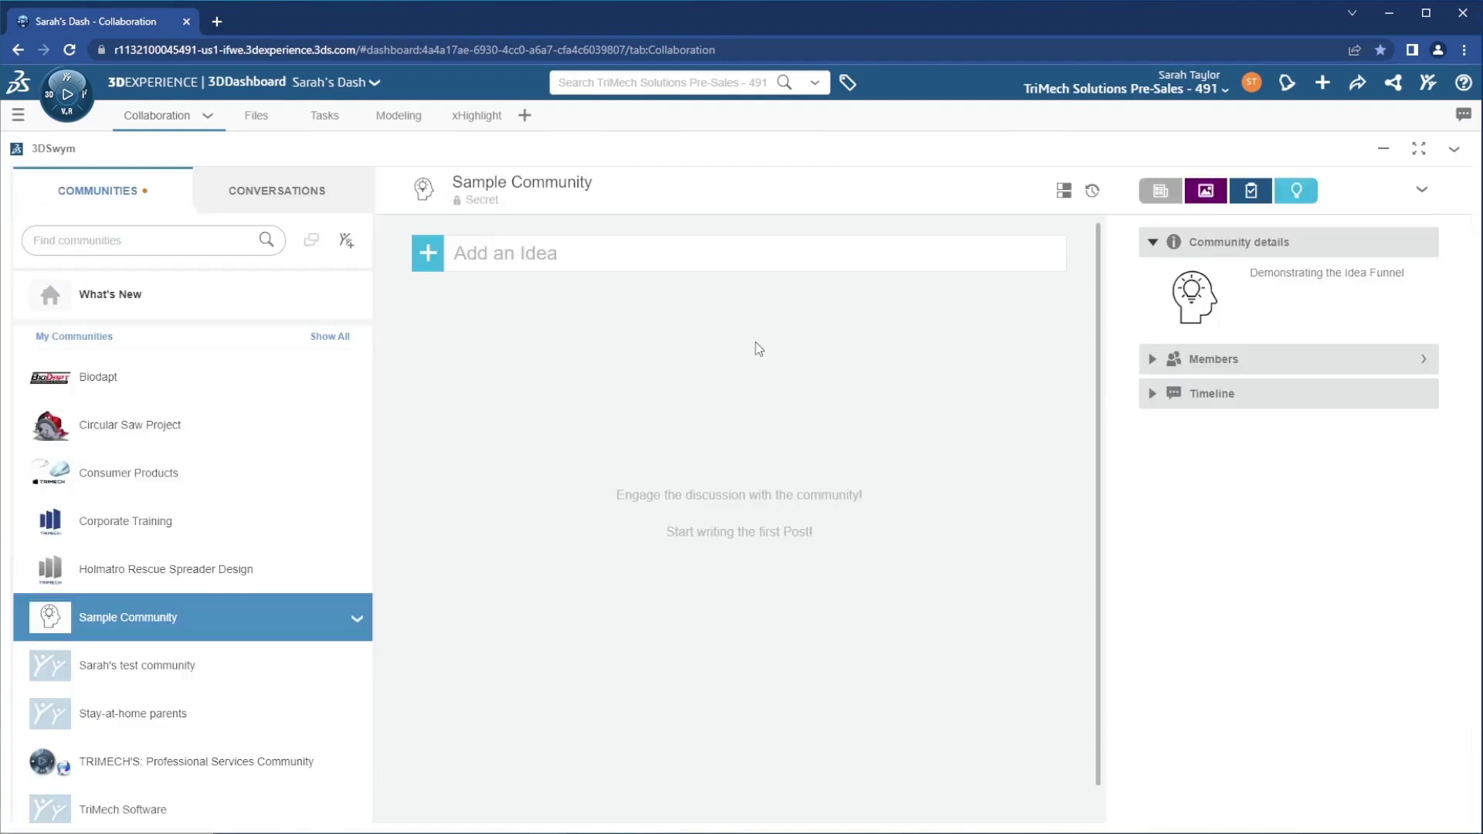
Publish an idea titled 'New bracket design' with the bracket model image attached
left_click(495, 254)
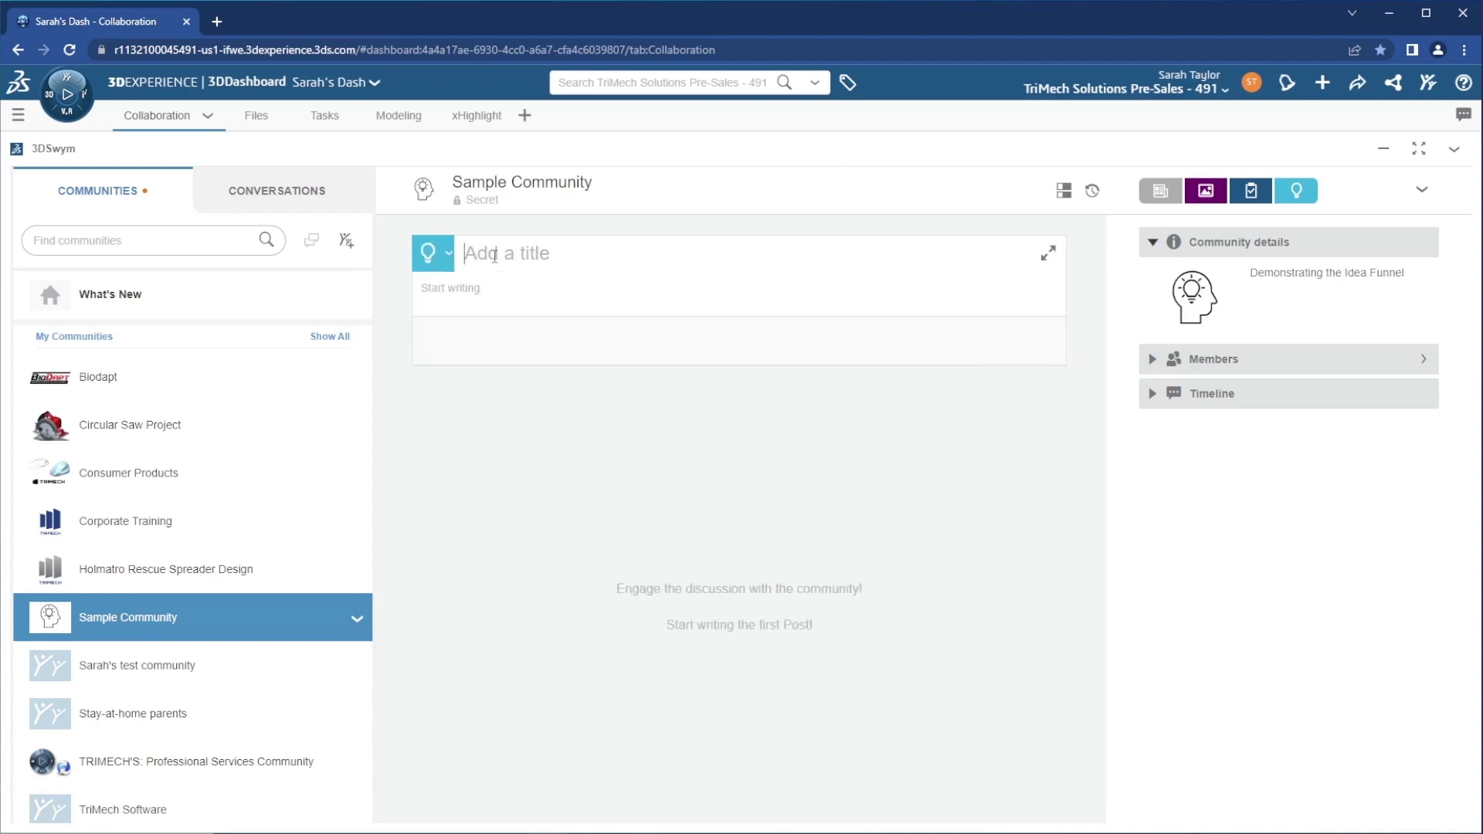
type("N")
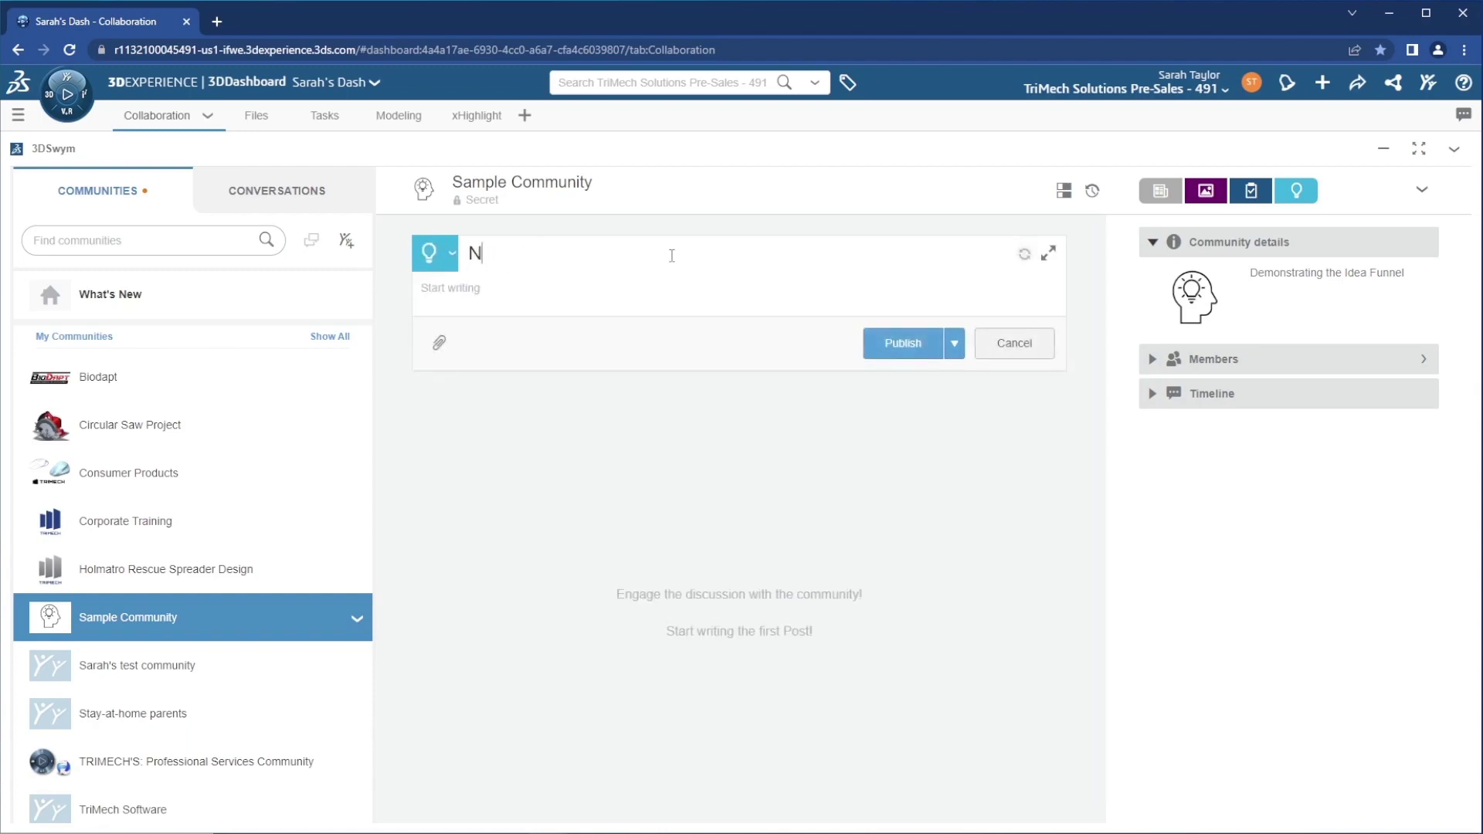
type("ew bracket design")
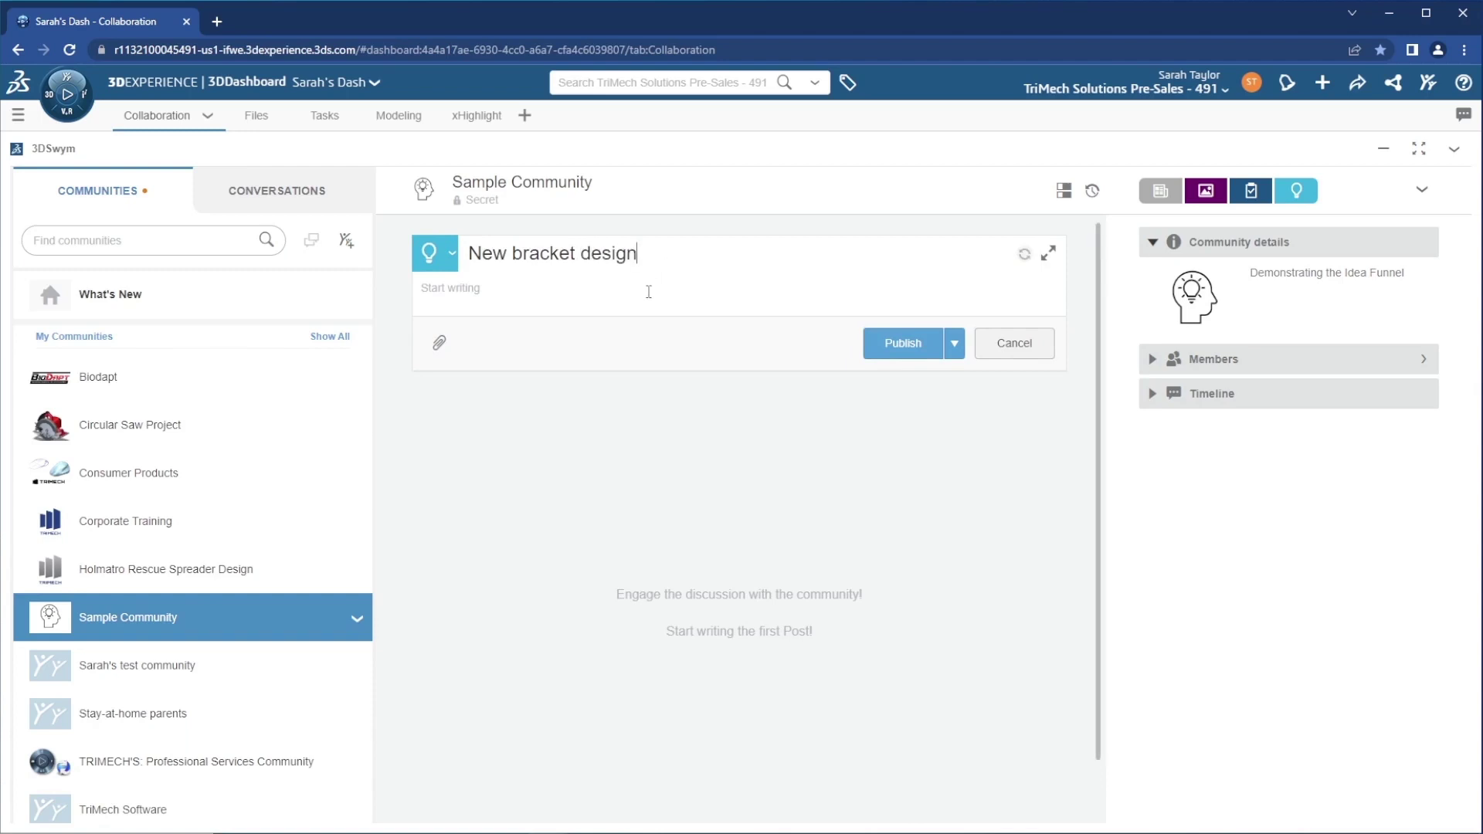
left_click_drag(1482, 456, 546, 347)
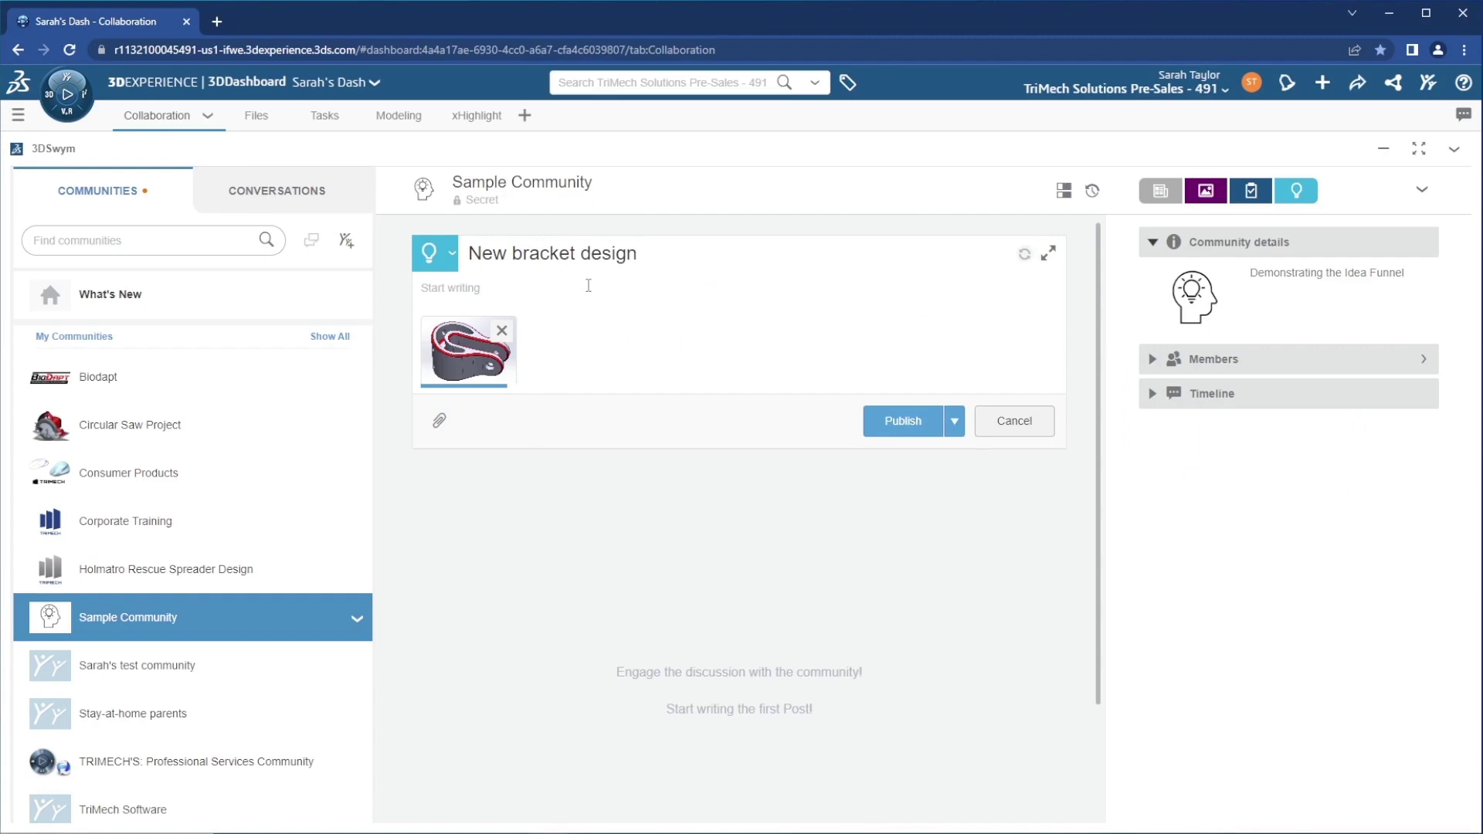
left_click(900, 424)
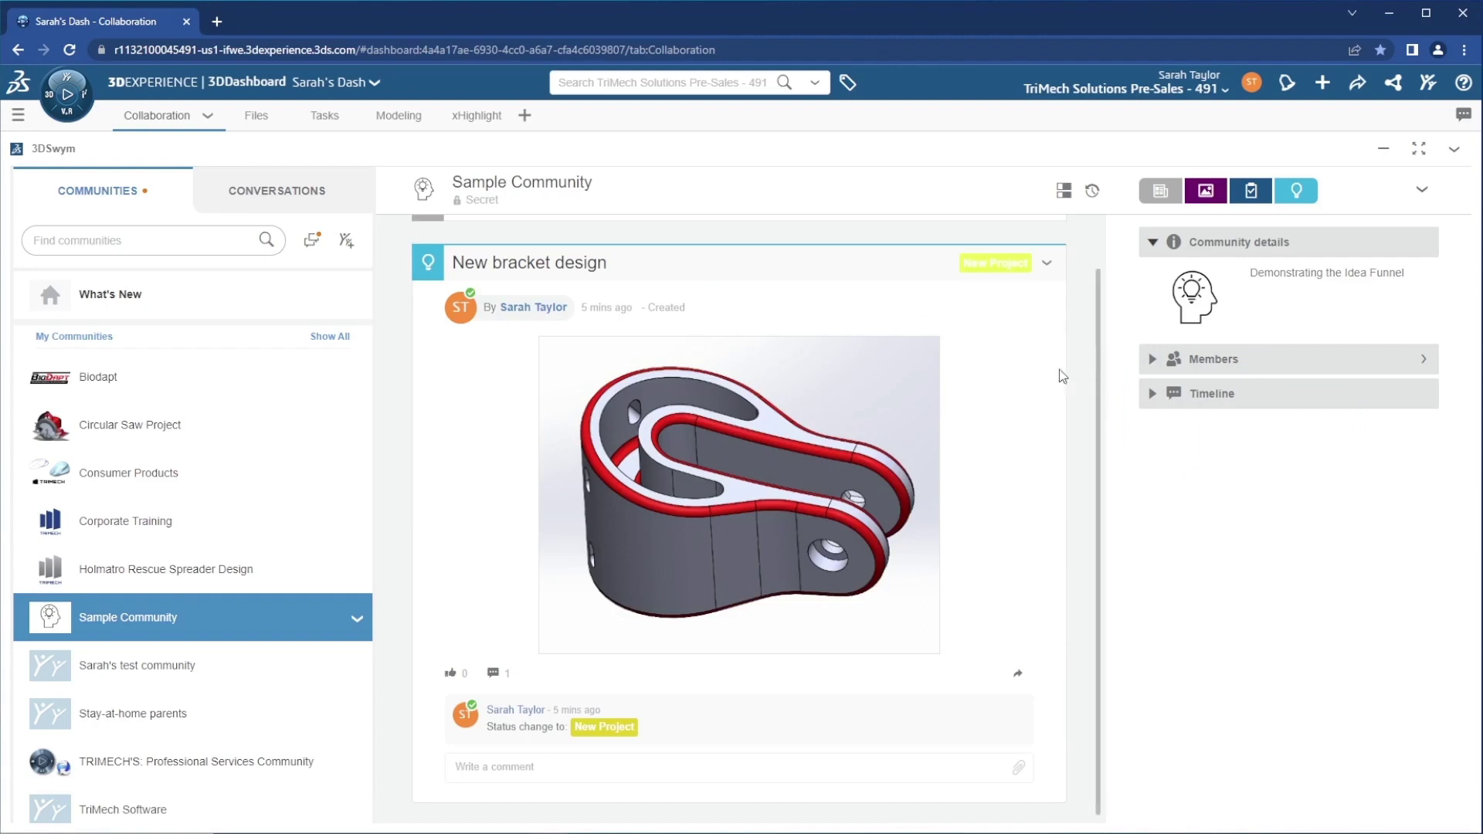
Move 'New bracket design' to Goals Defined with note 'Done on Feb28', then filter the feed to Ideas
left_click(739, 276)
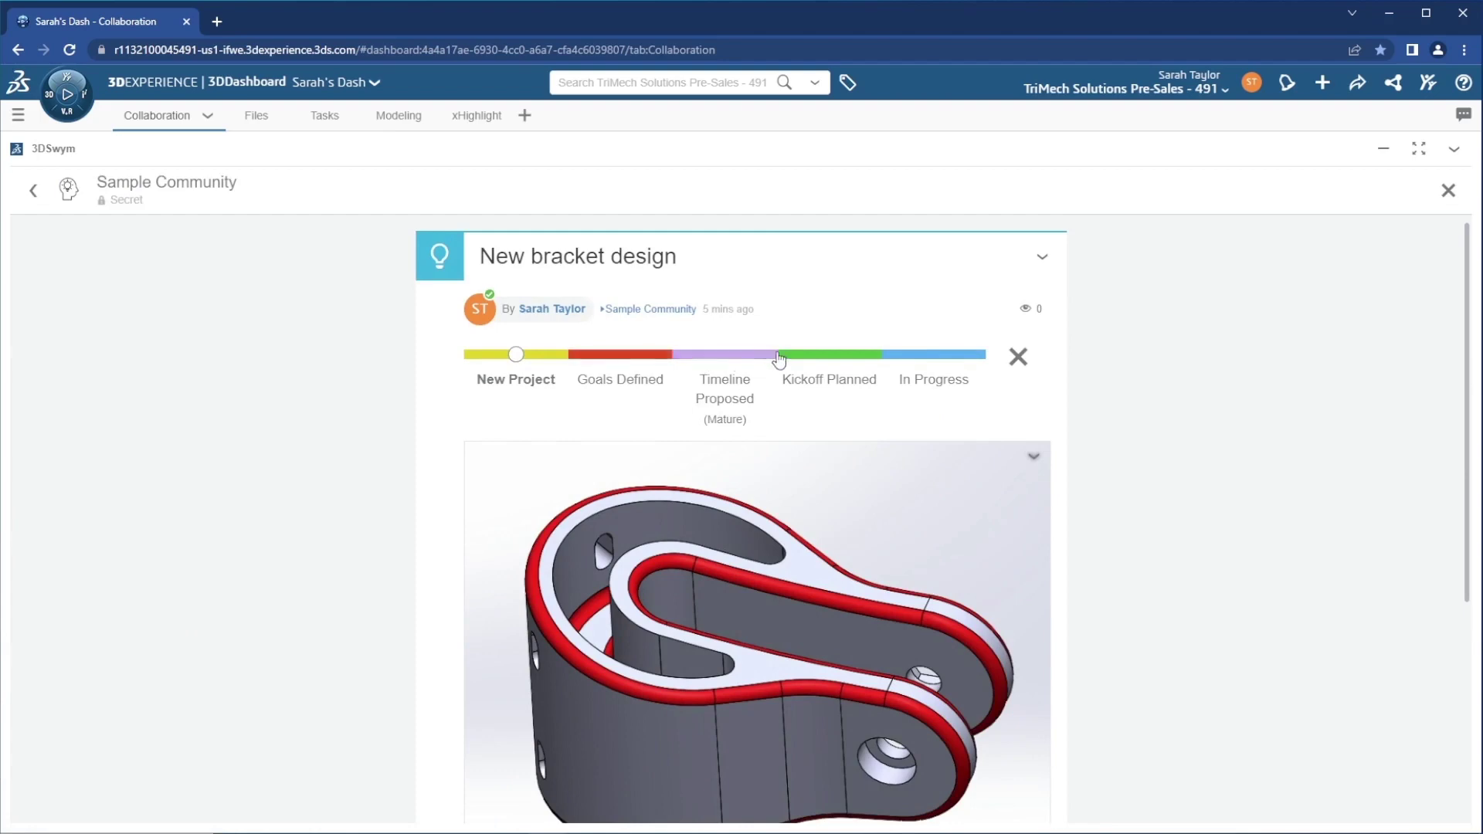
scroll(1120, 420, "down", 3)
scroll(1122, 421, "down", 1)
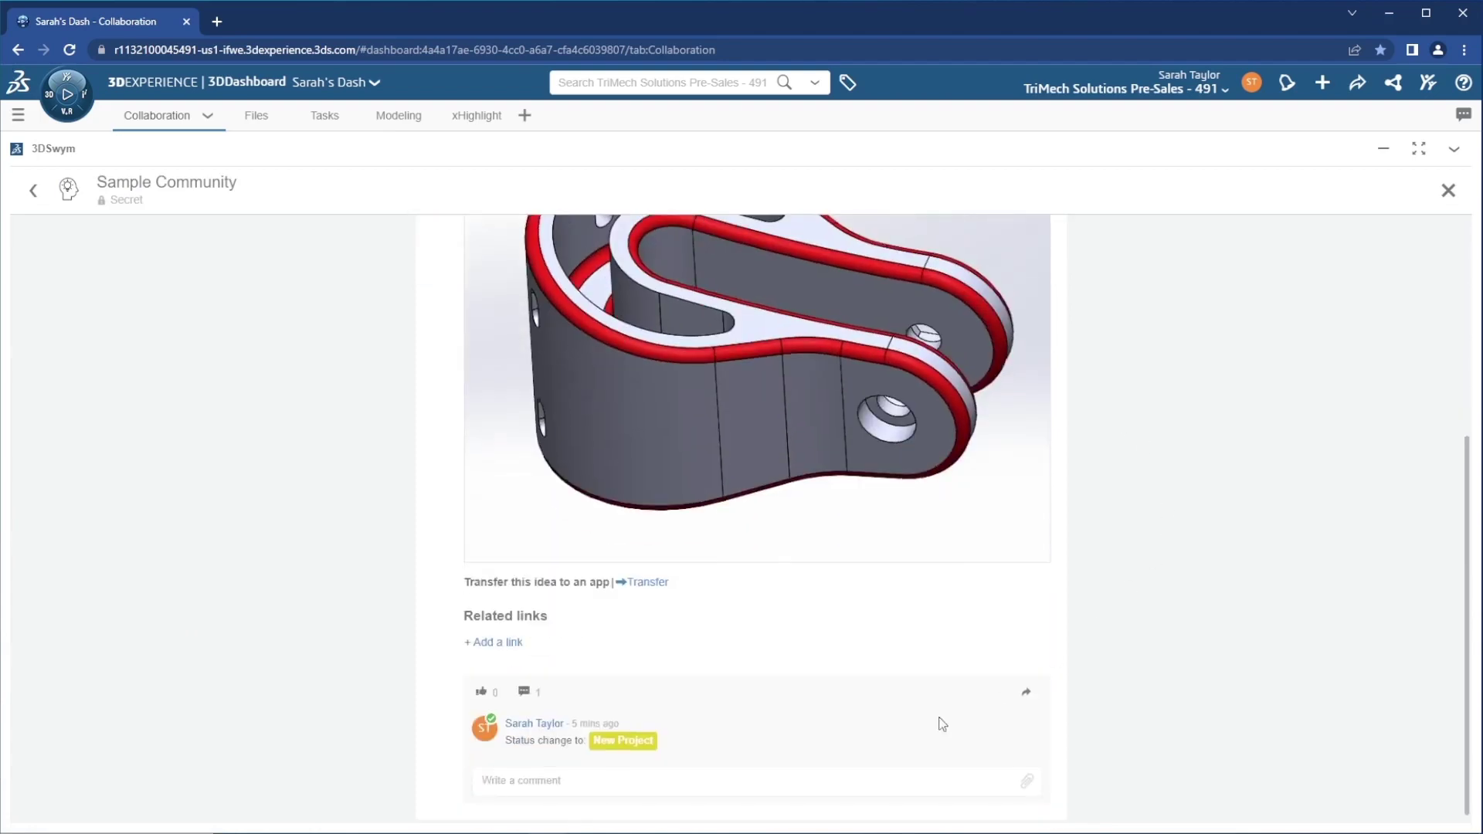
scroll(811, 735, "up", 4)
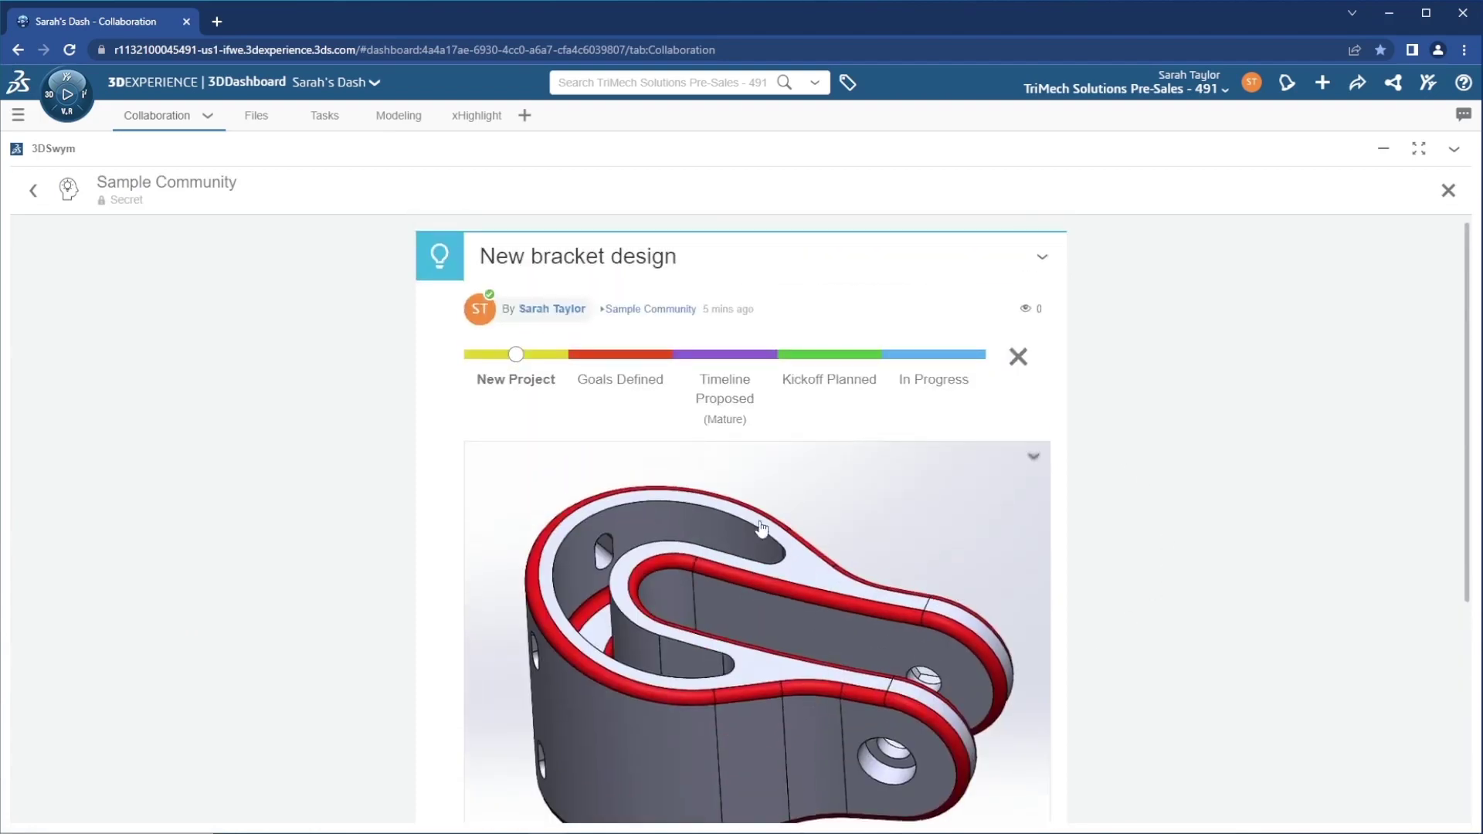
left_click(615, 362)
left_click(761, 317)
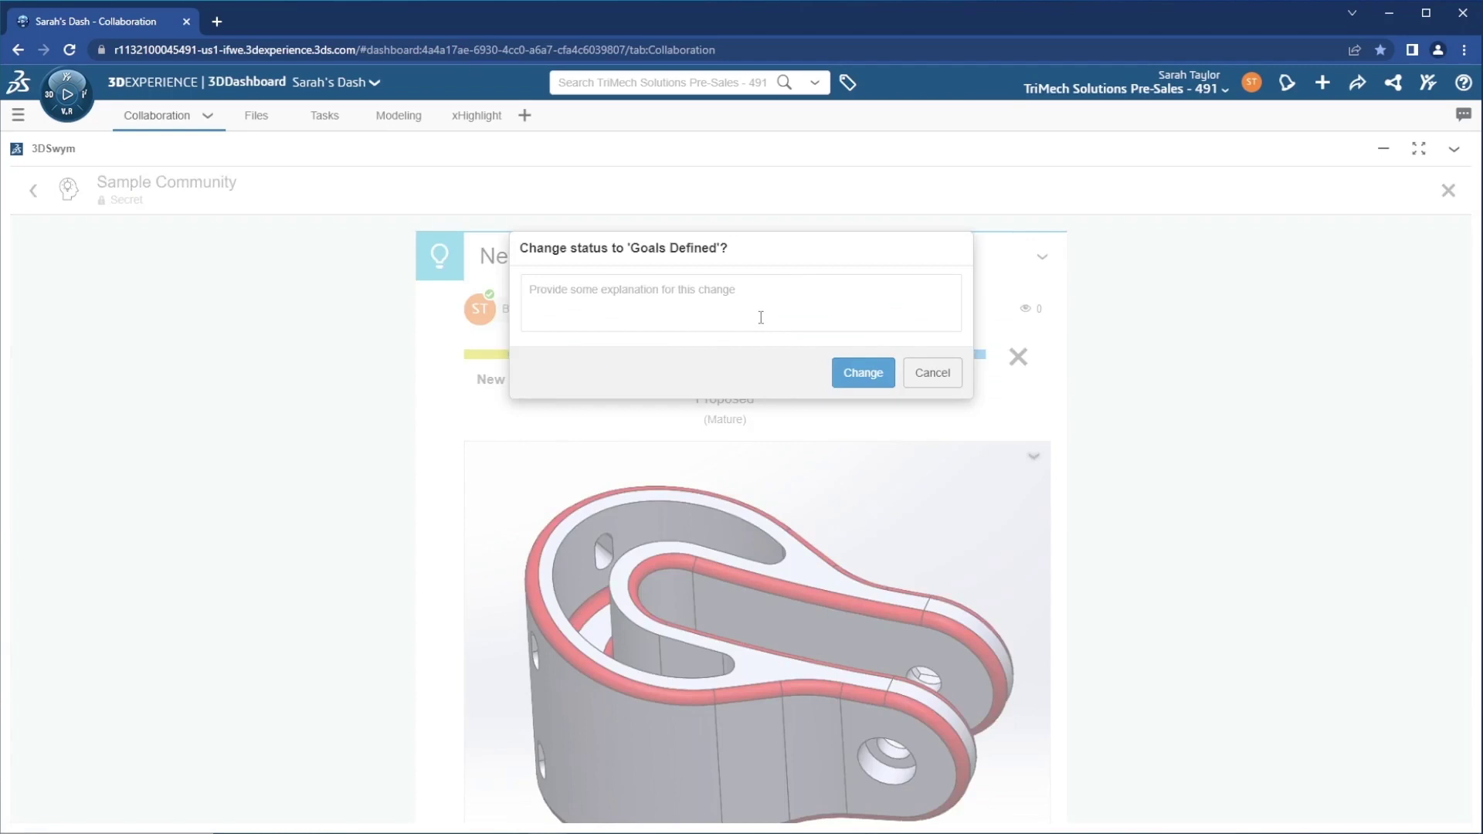
type("Done o")
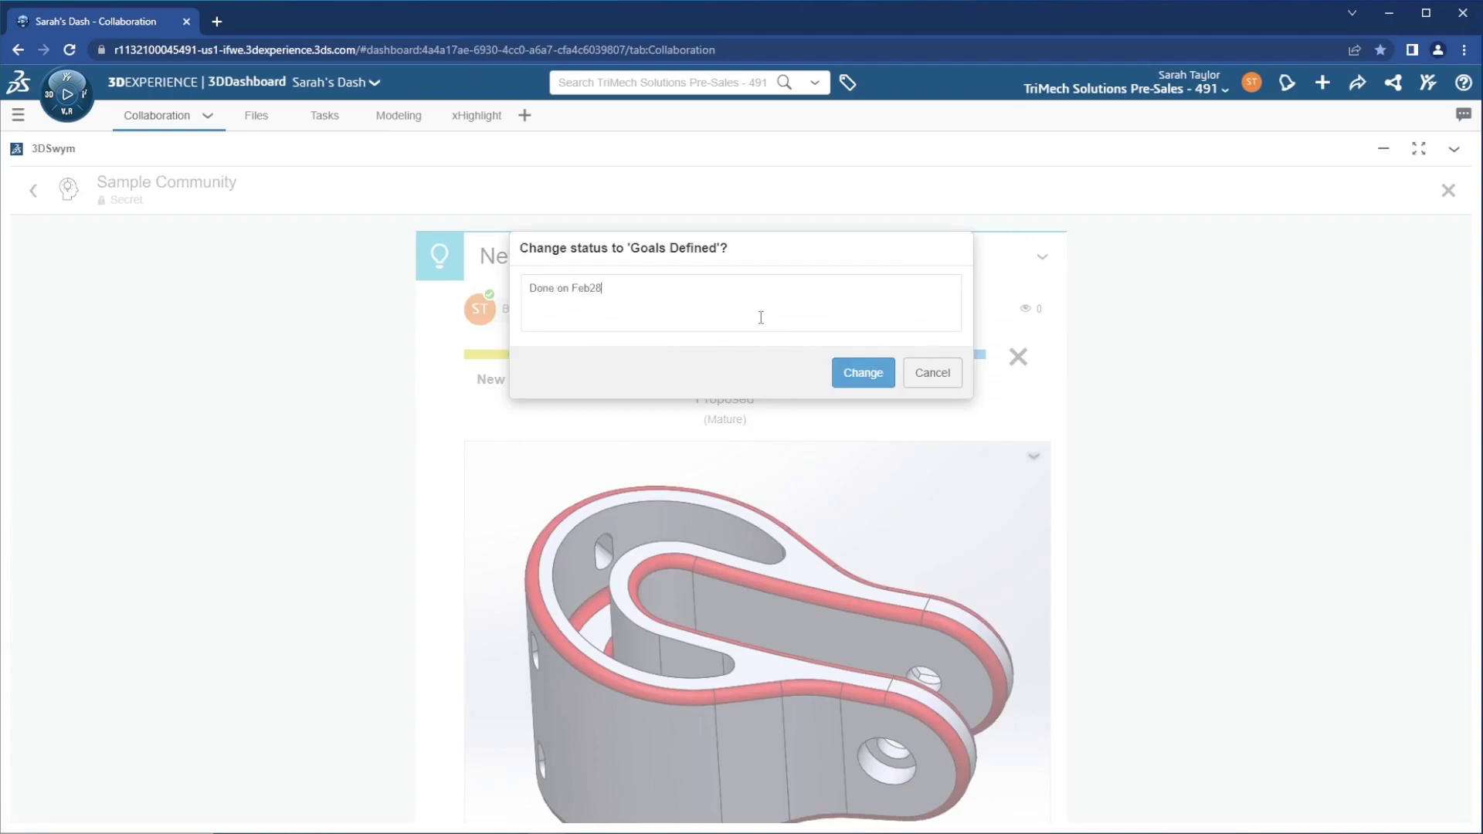
type("n Feb28")
left_click(879, 377)
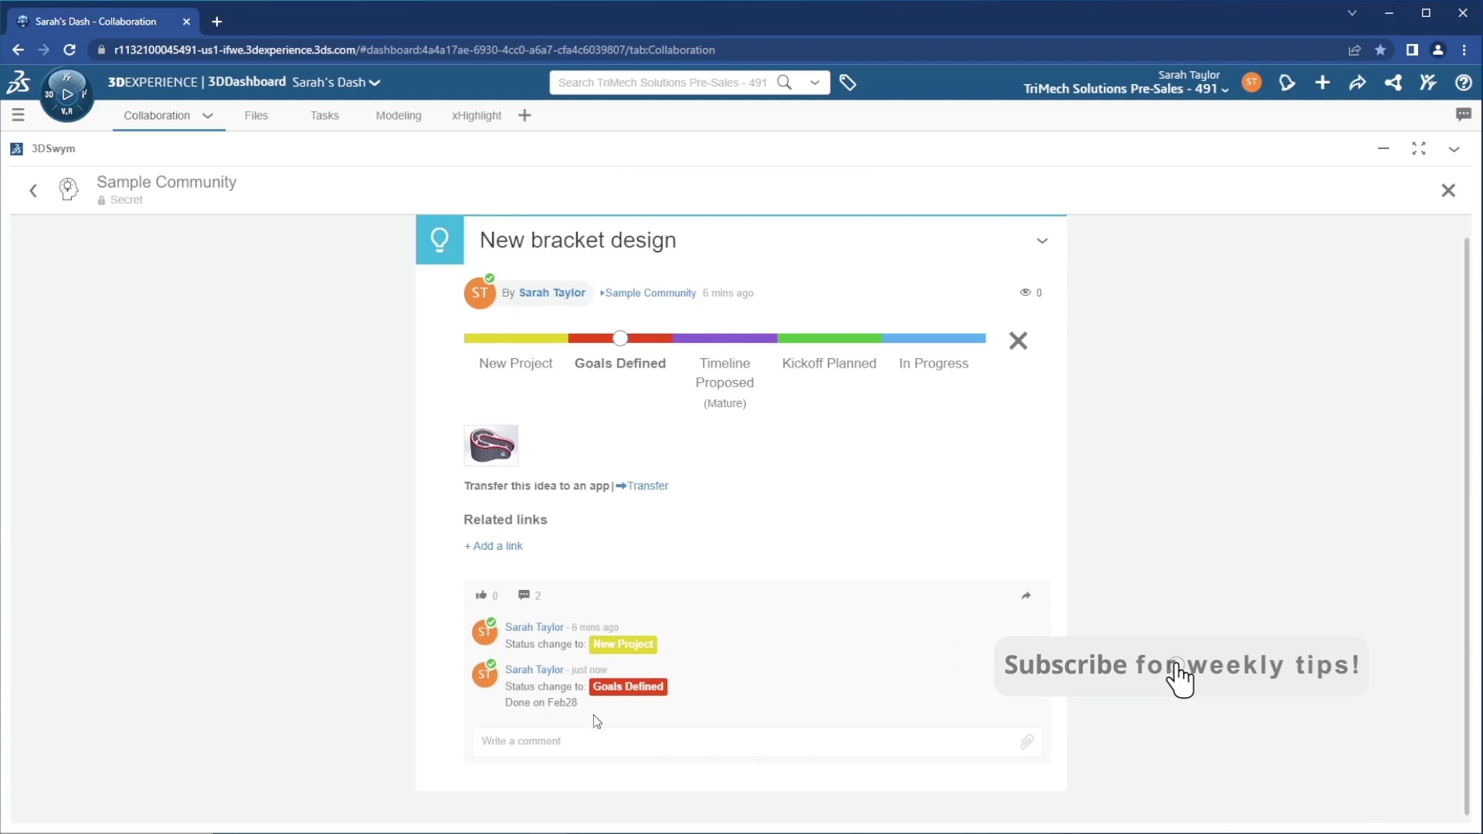
left_click(1448, 190)
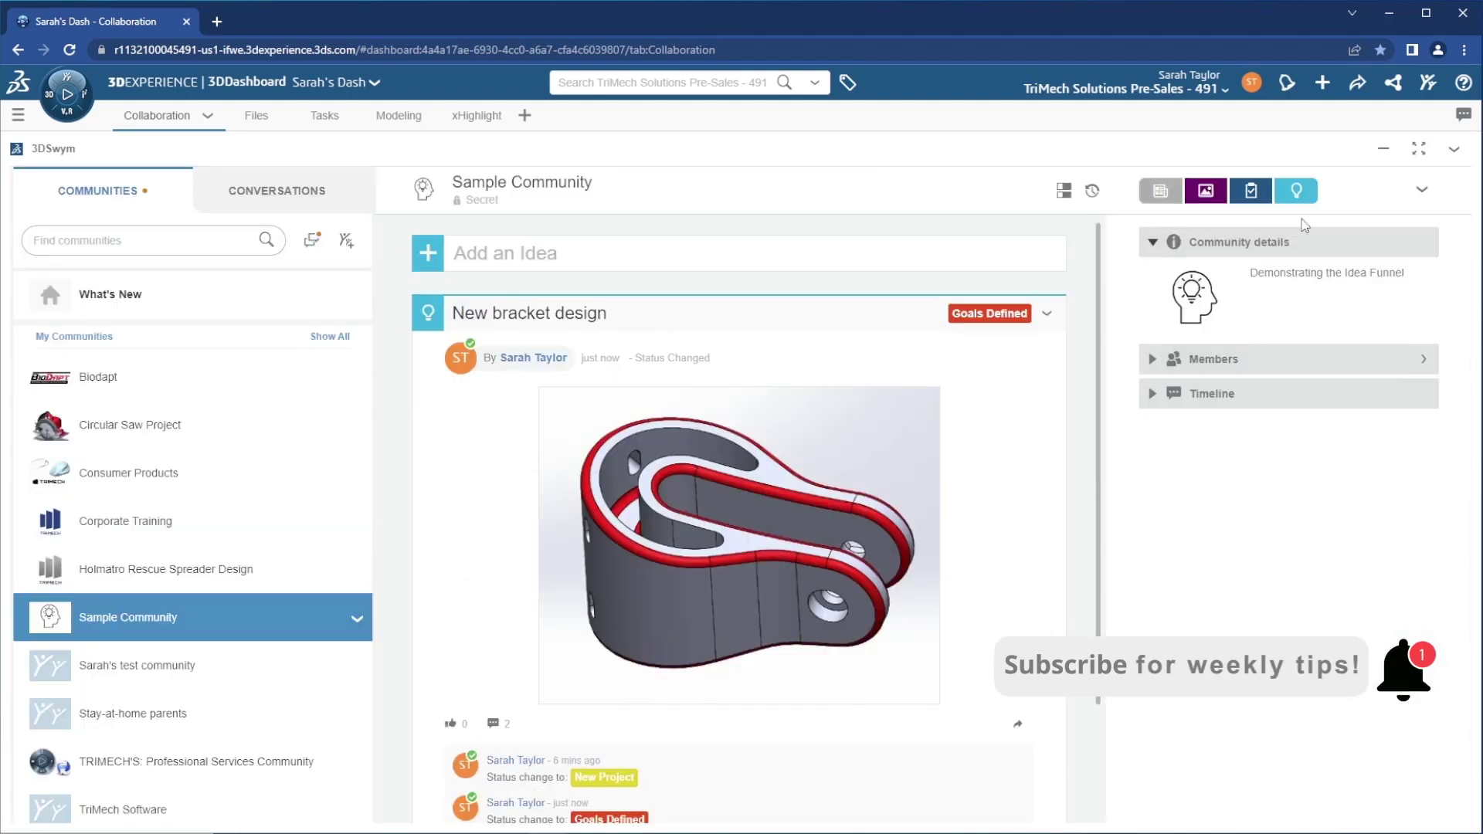
left_click(1302, 199)
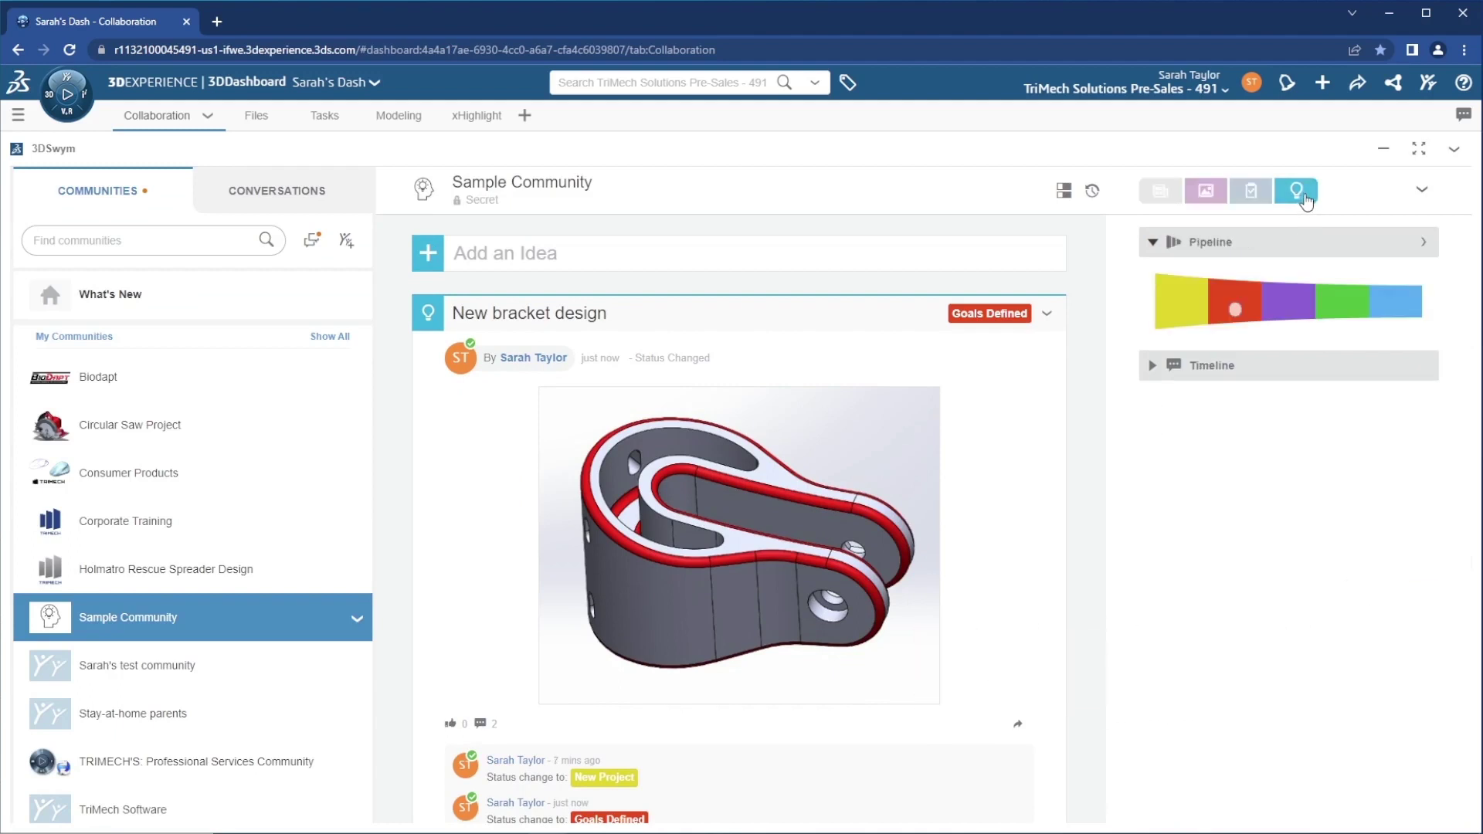